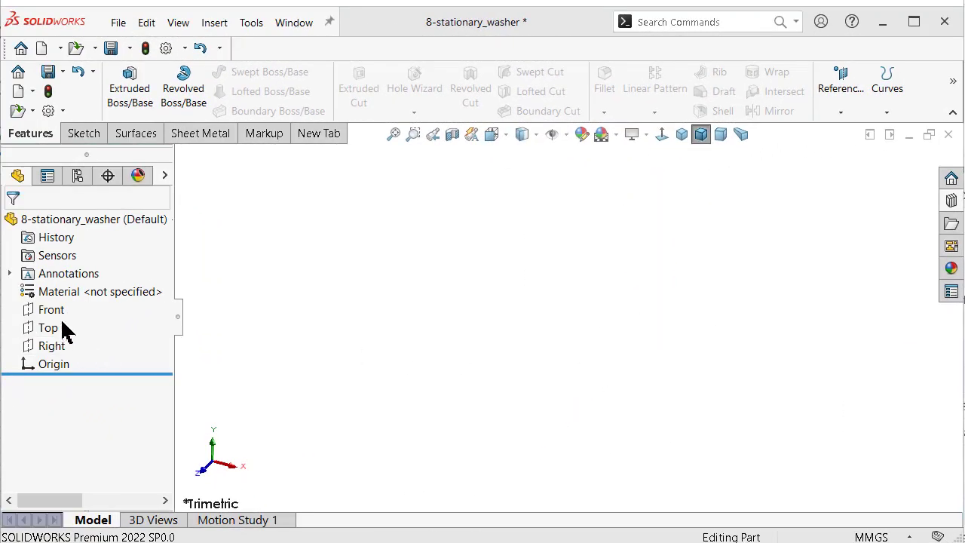
Start a sketch on the Front plane and draw a circle centred on the origin.
{"action": "left_click", "coordinate": [61, 312]}
{"action": "left_click", "coordinate": [73, 287]}
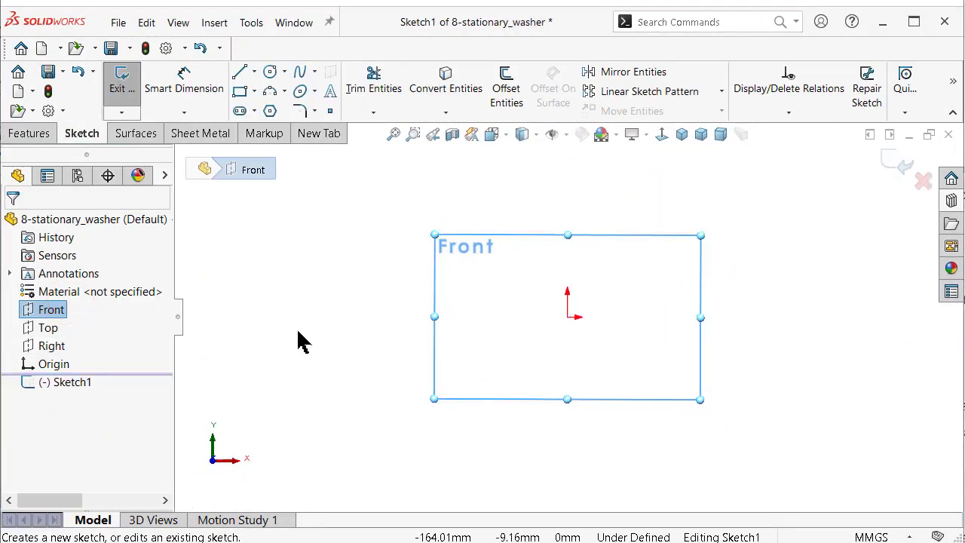
{"action": "key", "text": "s"}
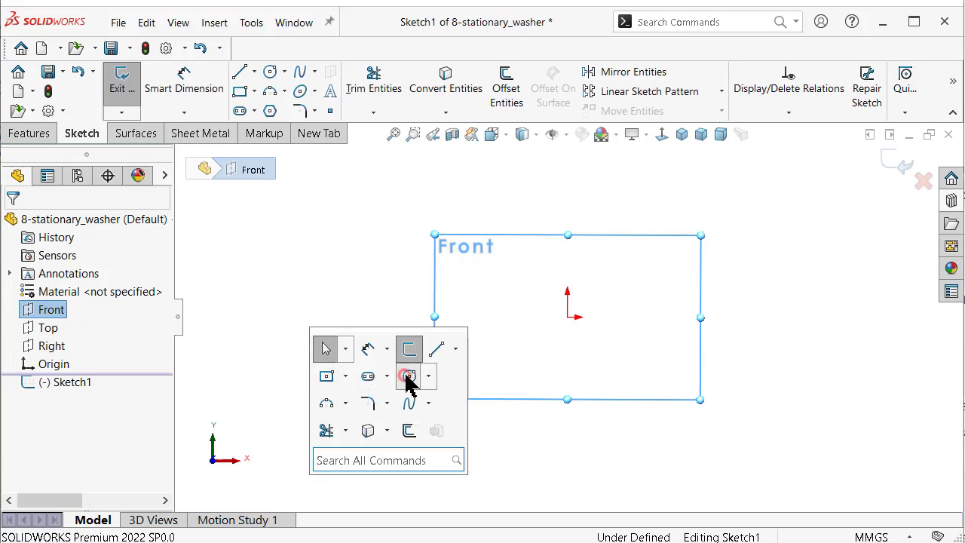
{"action": "left_click", "coordinate": [409, 375]}
{"action": "left_click_drag", "start_coordinate": [569, 317], "coordinate": [509, 253]}
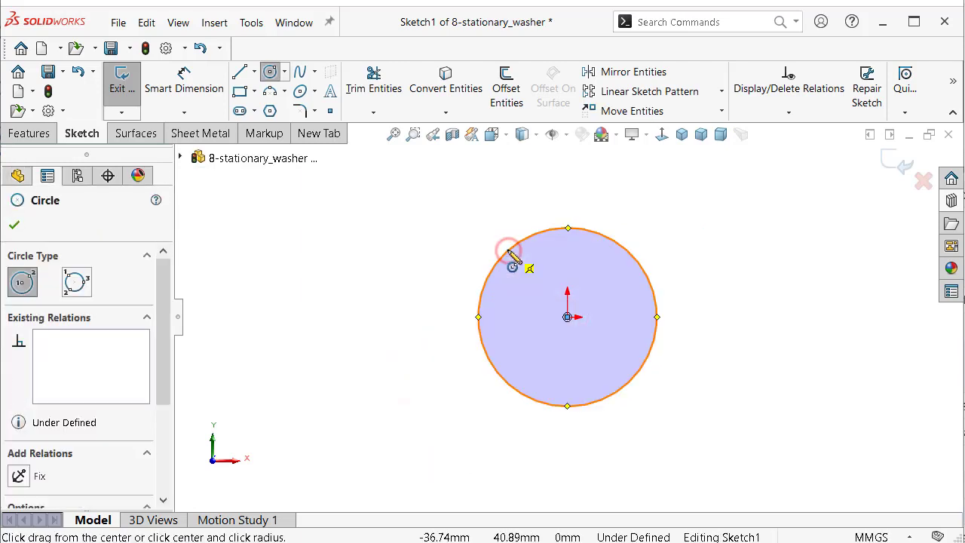
Dimension the circle's diameter to 125 mm.
{"action": "key", "text": "s"}
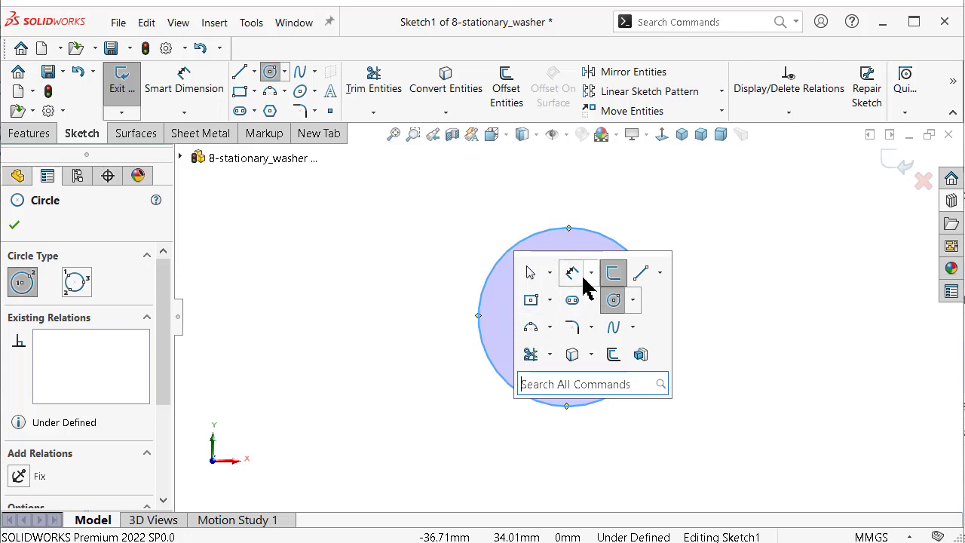
{"action": "left_click", "coordinate": [573, 273]}
{"action": "left_click", "coordinate": [657, 305]}
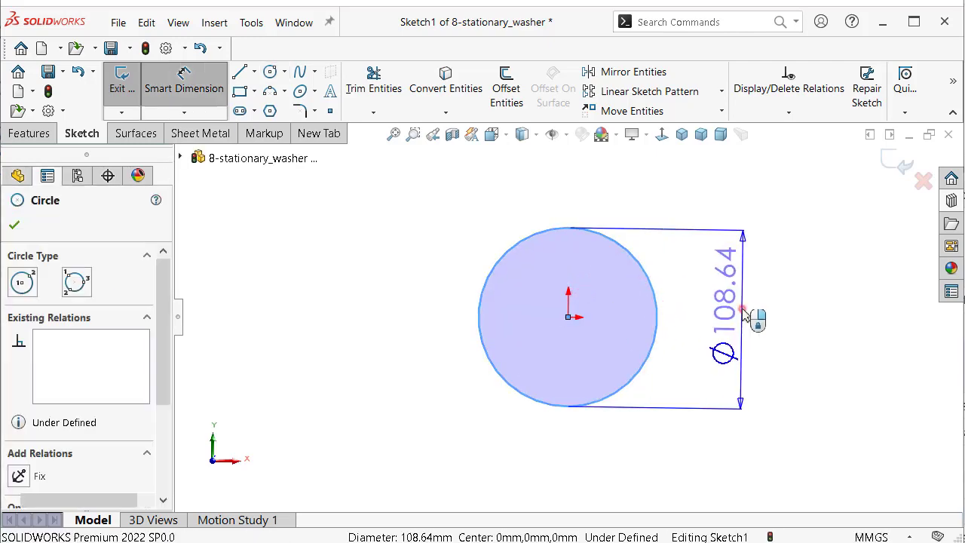
{"action": "left_click", "coordinate": [751, 318]}
{"action": "type", "text": "12"}
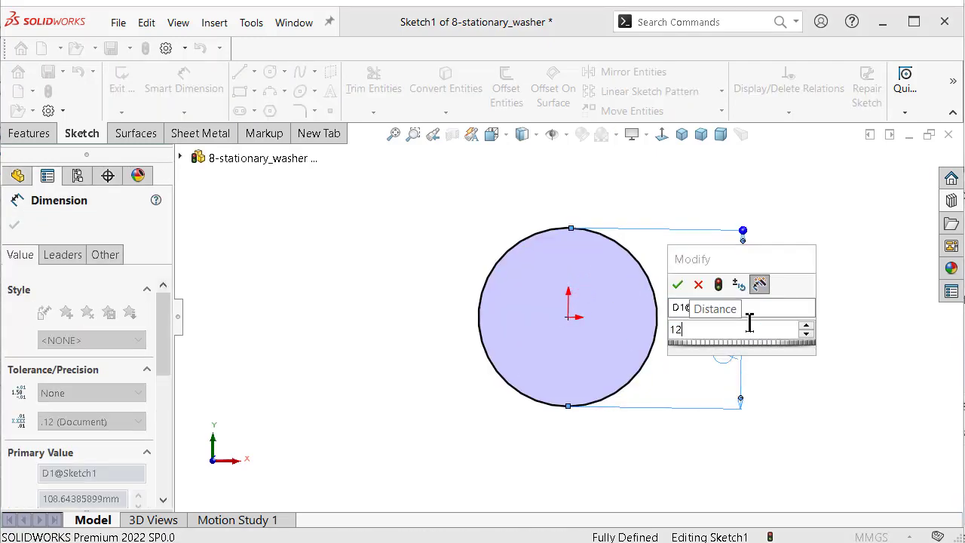
{"action": "type", "text": "5"}
{"action": "key", "text": "Return"}
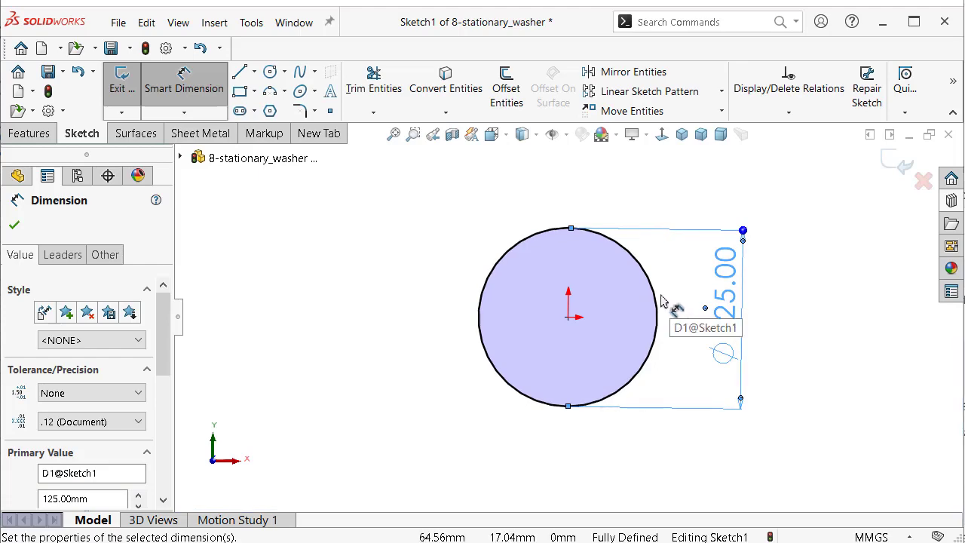
{"action": "left_click", "coordinate": [513, 98]}
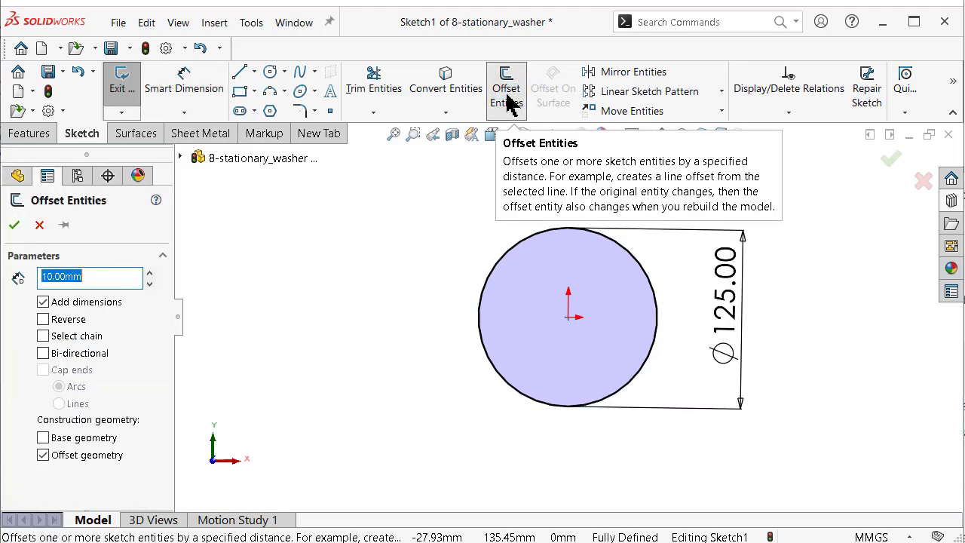
Offset the Ø125 circle outward as construction circles at 10 mm and 42.5 mm.
{"action": "left_click", "coordinate": [497, 261]}
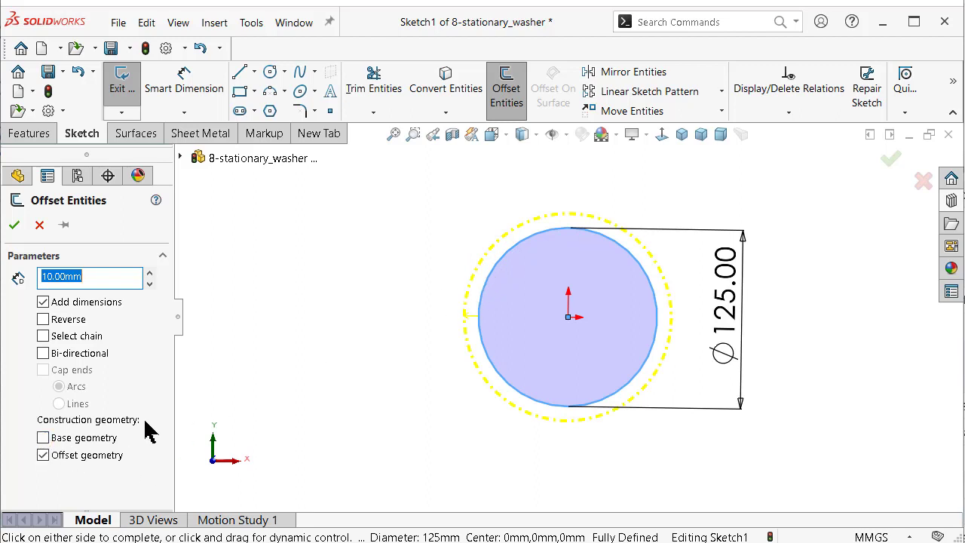
{"action": "left_click", "coordinate": [16, 224]}
{"action": "scroll", "coordinate": [538, 324], "scroll_direction": "down", "scroll_amount": 1}
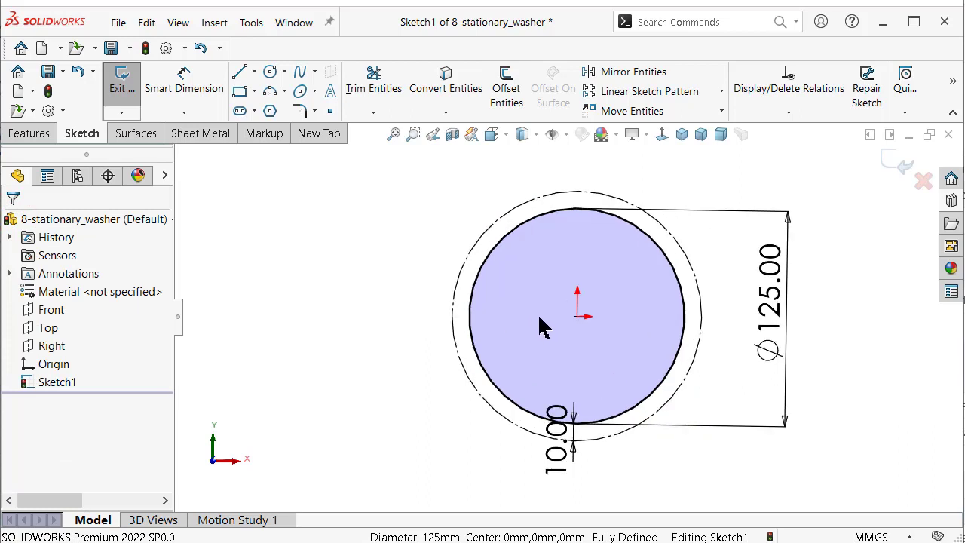
{"action": "scroll", "coordinate": [544, 321], "scroll_direction": "down", "scroll_amount": 2}
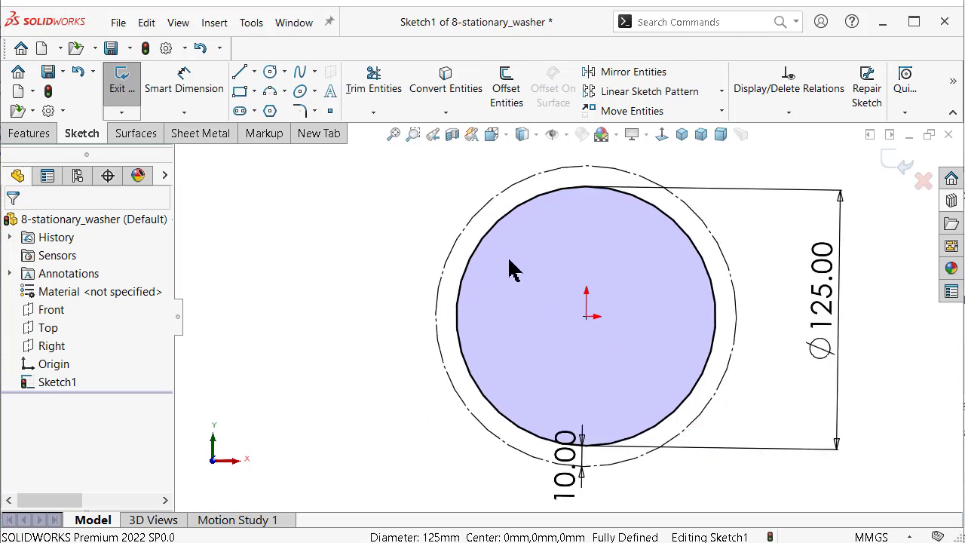
{"action": "left_click", "coordinate": [501, 218]}
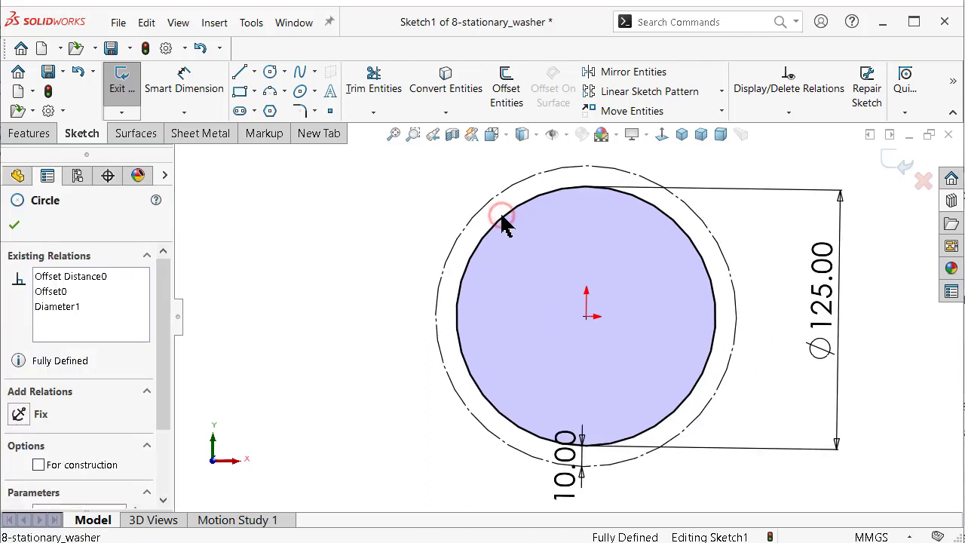
{"action": "left_click", "coordinate": [506, 84]}
{"action": "type", "text": "42.5"}
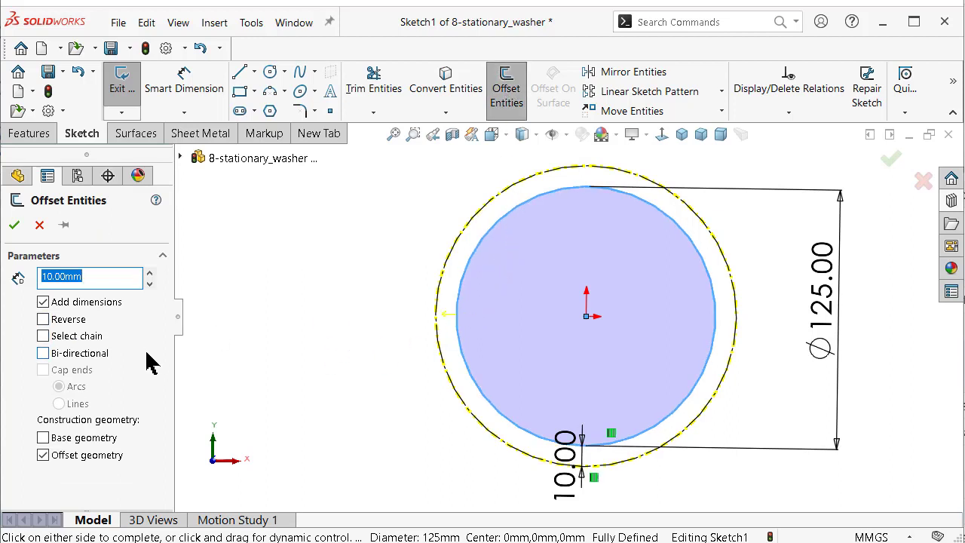
{"action": "left_click", "coordinate": [20, 226]}
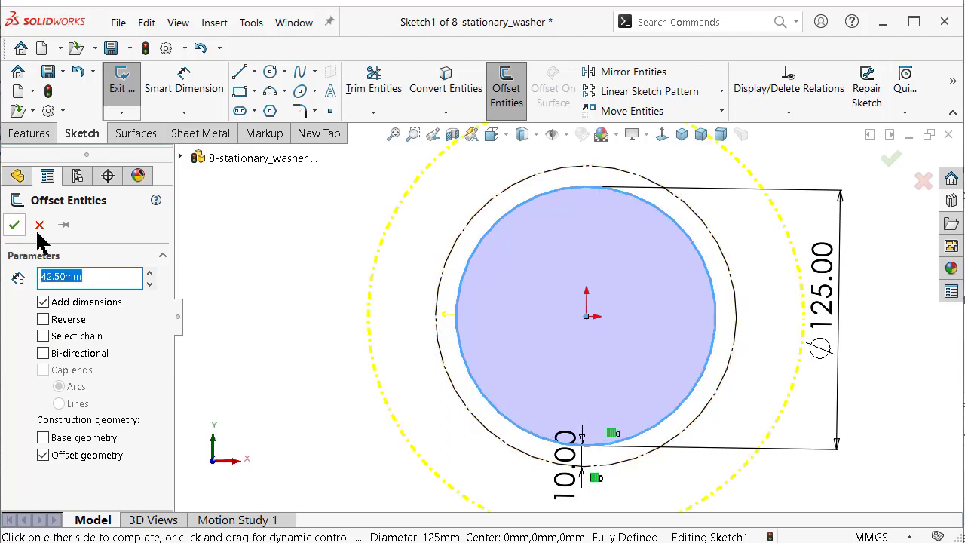
{"action": "left_click", "coordinate": [13, 226]}
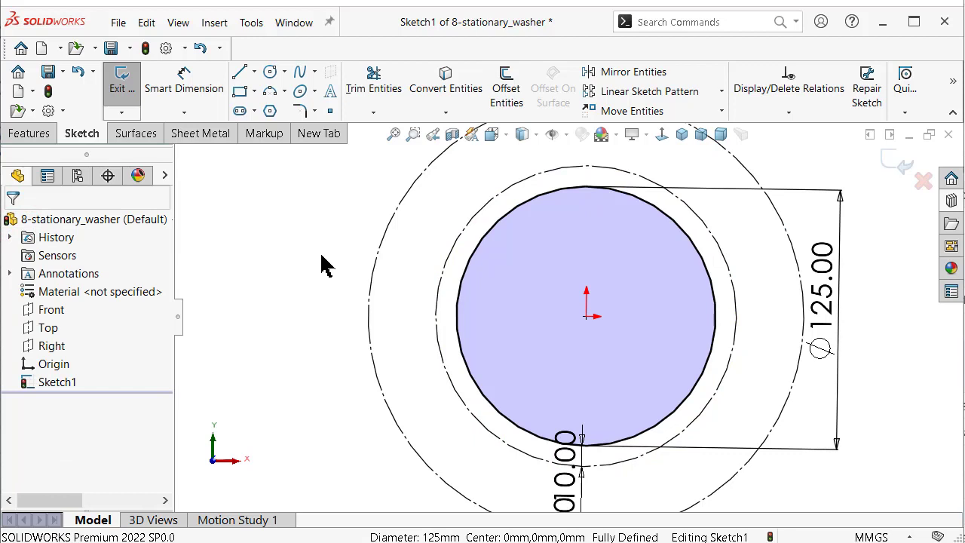
Draw a vertical centerline rising from the origin past the circles.
{"action": "key", "text": "f"}
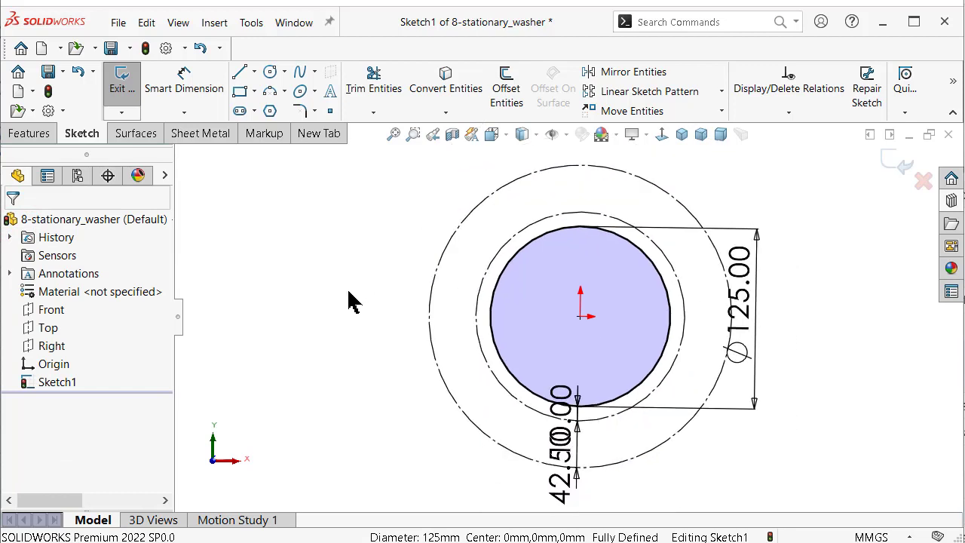
{"action": "middle_click_drag", "start_coordinate": [361, 310], "coordinate": [300, 300], "text": "ctrl"}
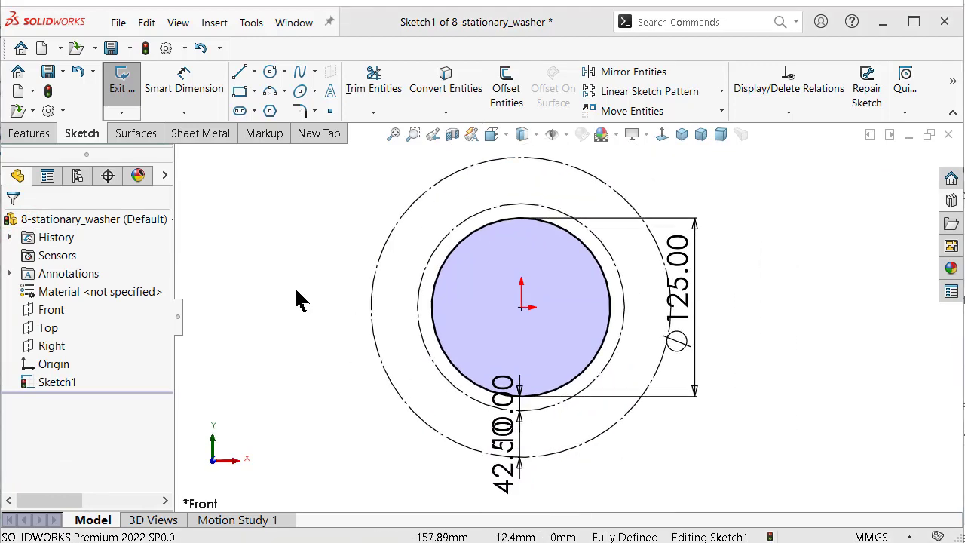
{"action": "key", "text": "z"}
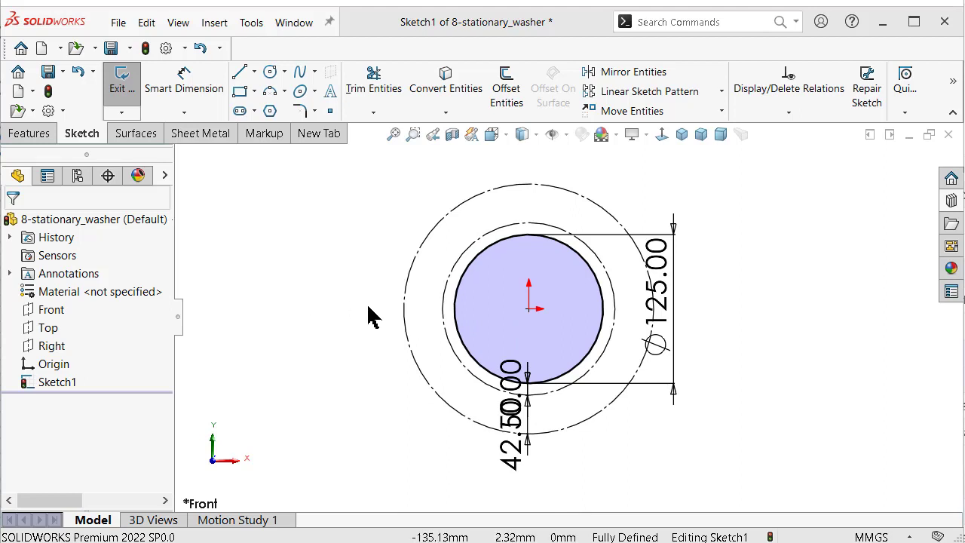
{"action": "key", "text": "s"}
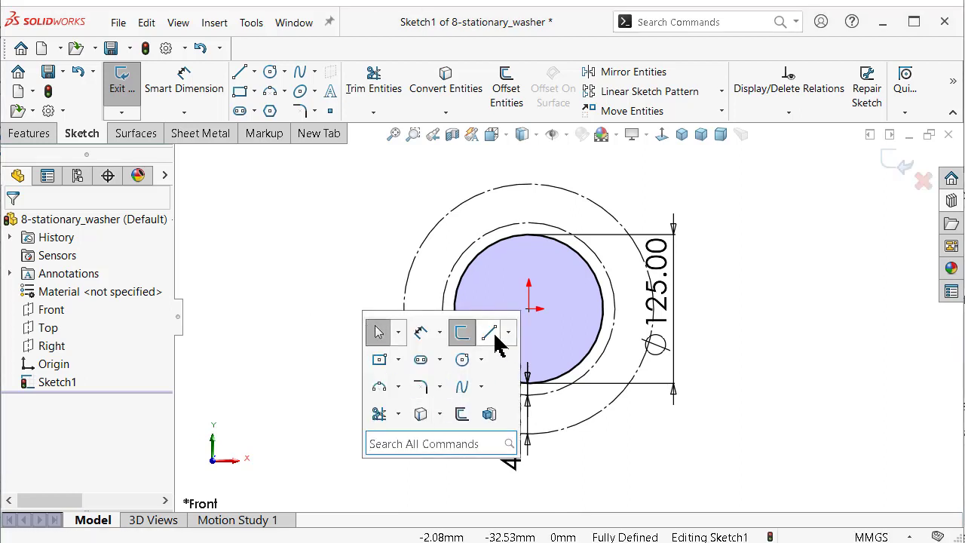
{"action": "left_click", "coordinate": [509, 338]}
{"action": "left_click", "coordinate": [501, 374]}
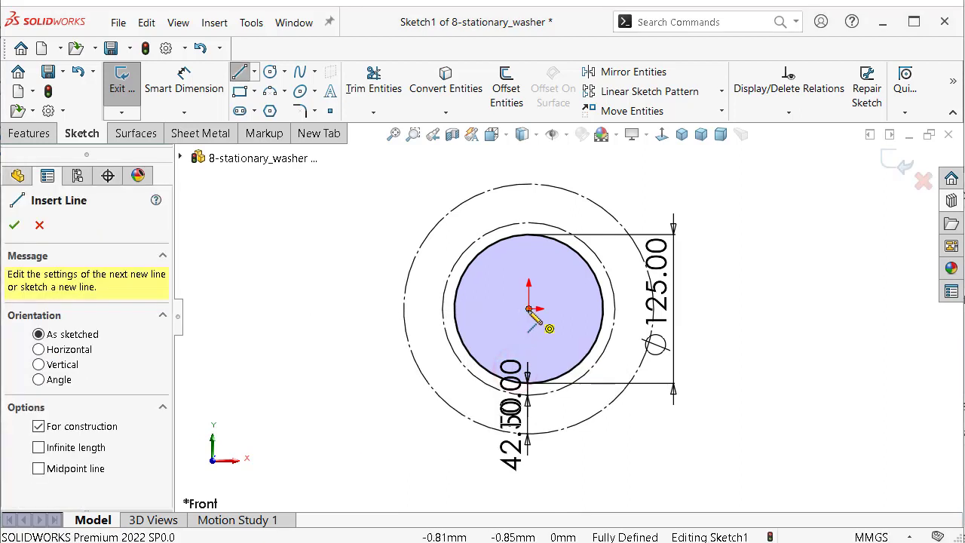
{"action": "left_click", "coordinate": [528, 308]}
{"action": "left_click", "coordinate": [529, 163]}
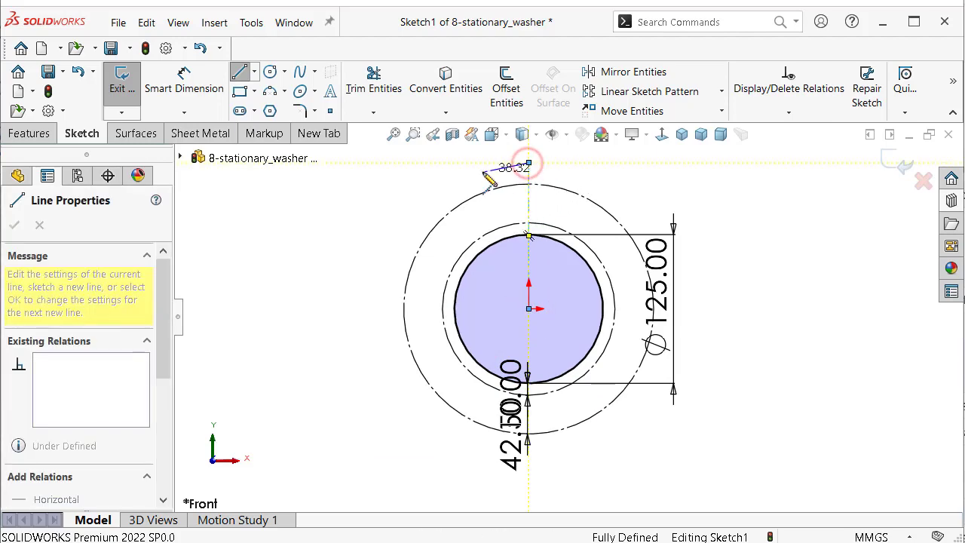
{"action": "key", "text": "Escape"}
Dimension the centerline's length to 114 mm.
{"action": "key", "text": "s"}
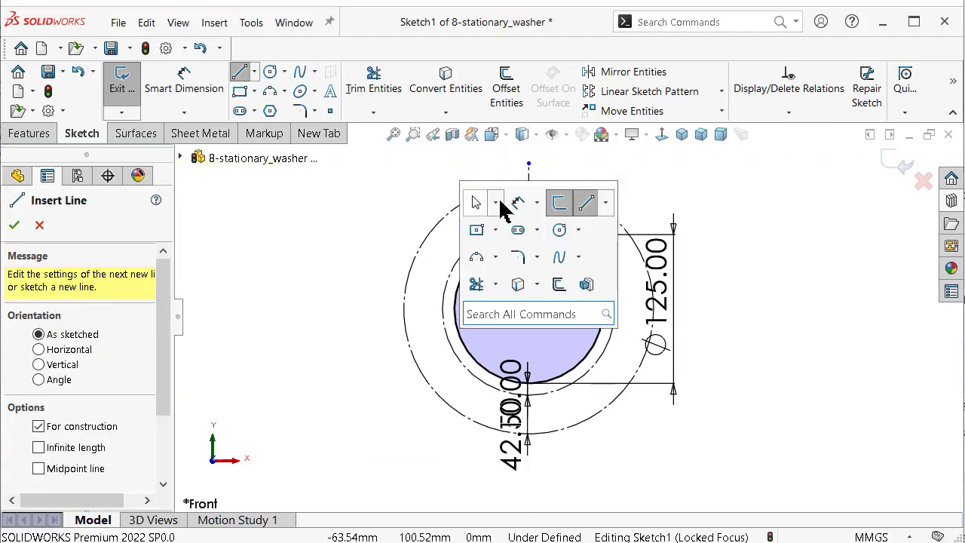
{"action": "left_click", "coordinate": [519, 202]}
{"action": "left_click", "coordinate": [529, 192]}
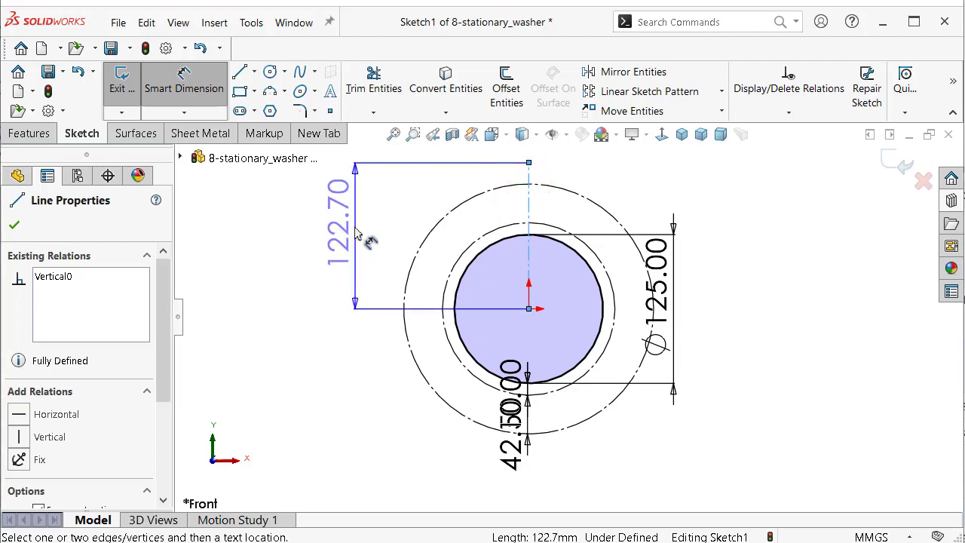
{"action": "left_click", "coordinate": [357, 233]}
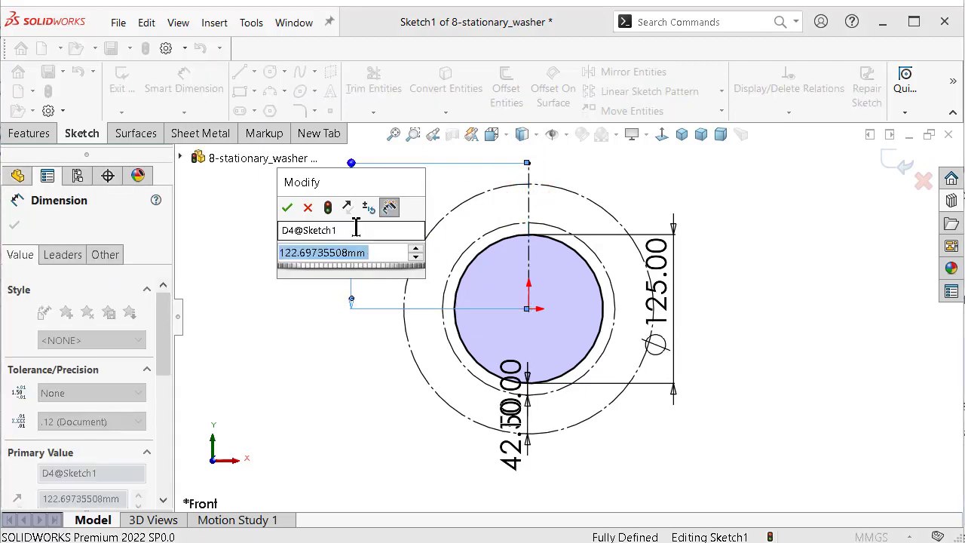
{"action": "type", "text": "114"}
{"action": "key", "text": "Return"}
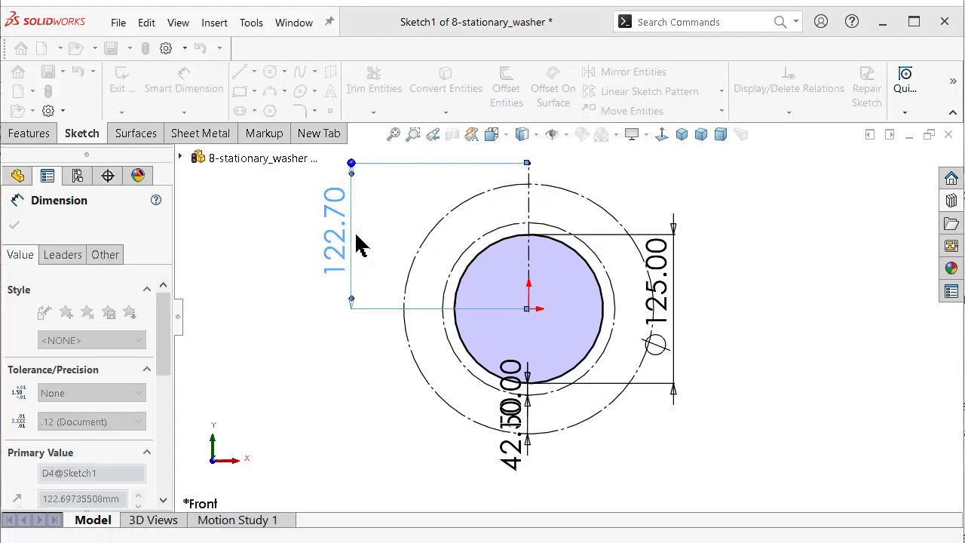
{"action": "scroll", "coordinate": [516, 213], "scroll_direction": "down", "scroll_amount": 4}
{"action": "key", "text": "Escape"}
Draw a center rectangle for the key tab on the vertical centerline.
{"action": "key", "text": "s"}
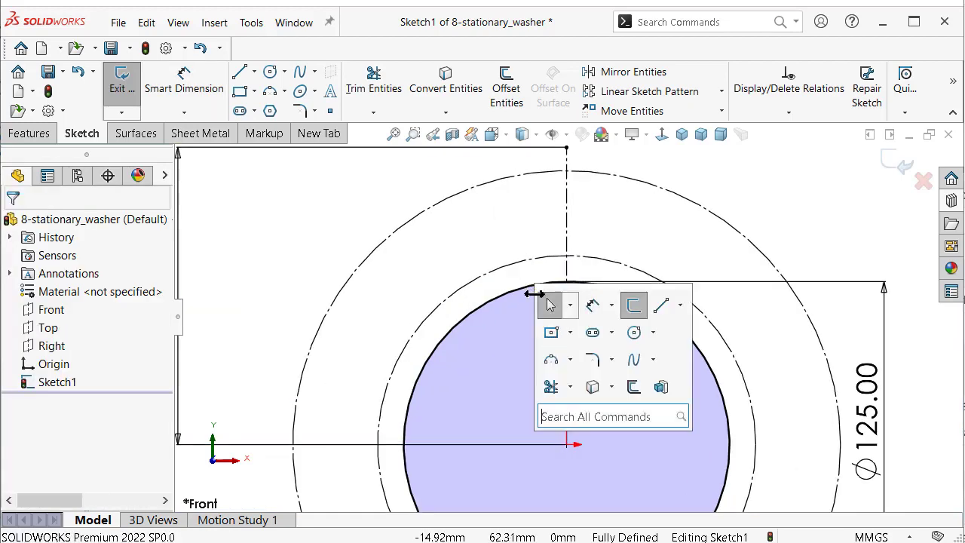
{"action": "left_click", "coordinate": [571, 334]}
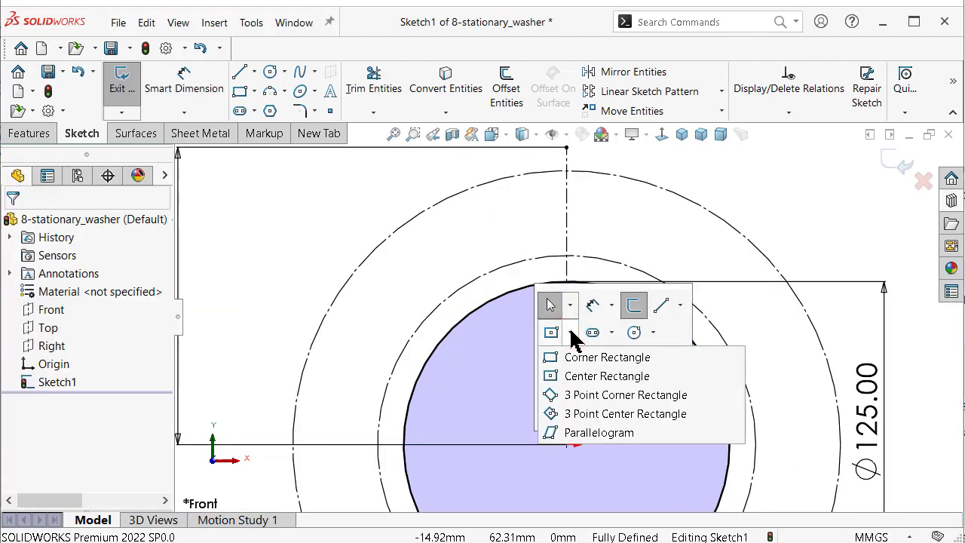
{"action": "left_click", "coordinate": [607, 376]}
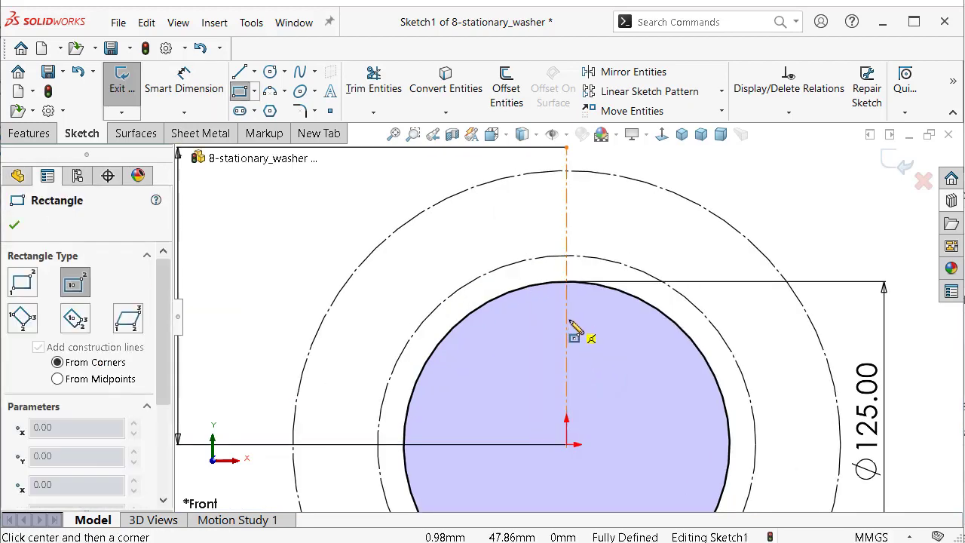
{"action": "left_click", "coordinate": [565, 295]}
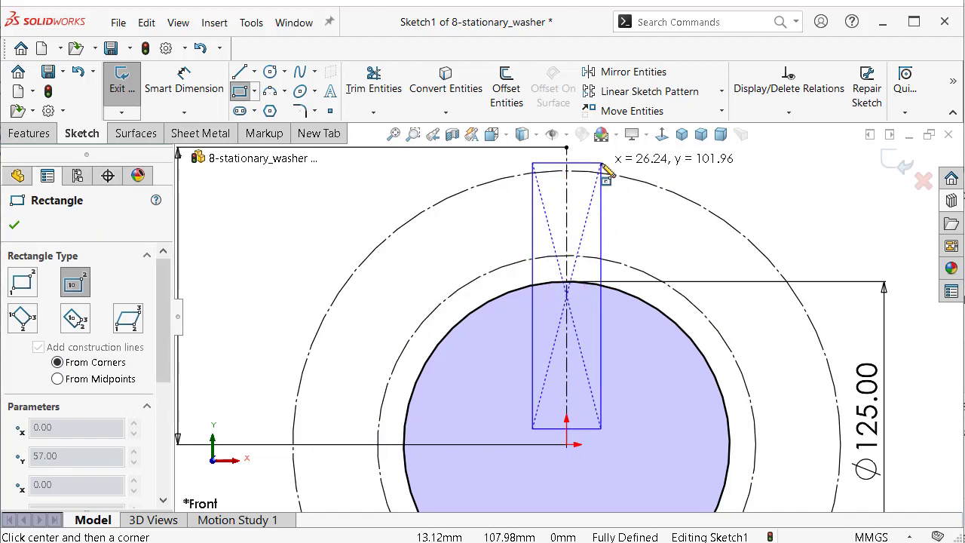
{"action": "left_click", "coordinate": [600, 176]}
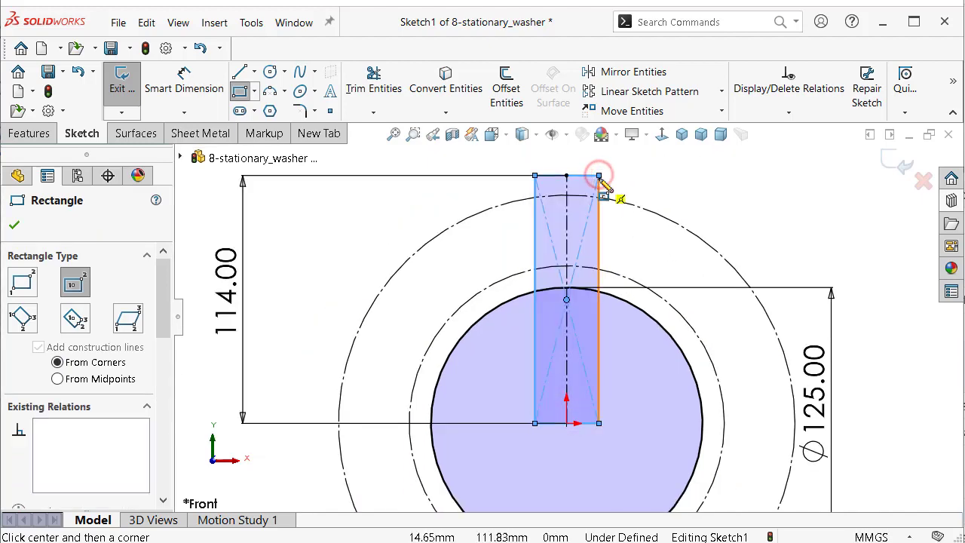
{"action": "right_click_drag", "start_coordinate": [787, 233], "coordinate": [790, 211]}
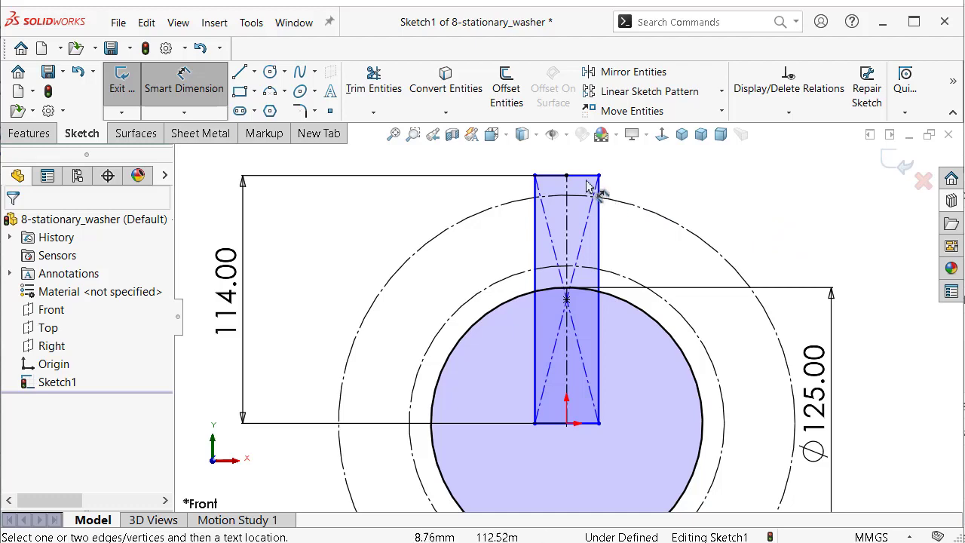
Dimension the tab rectangle's top edge to 22 mm wide.
{"action": "left_click", "coordinate": [593, 176]}
{"action": "left_click", "coordinate": [656, 173]}
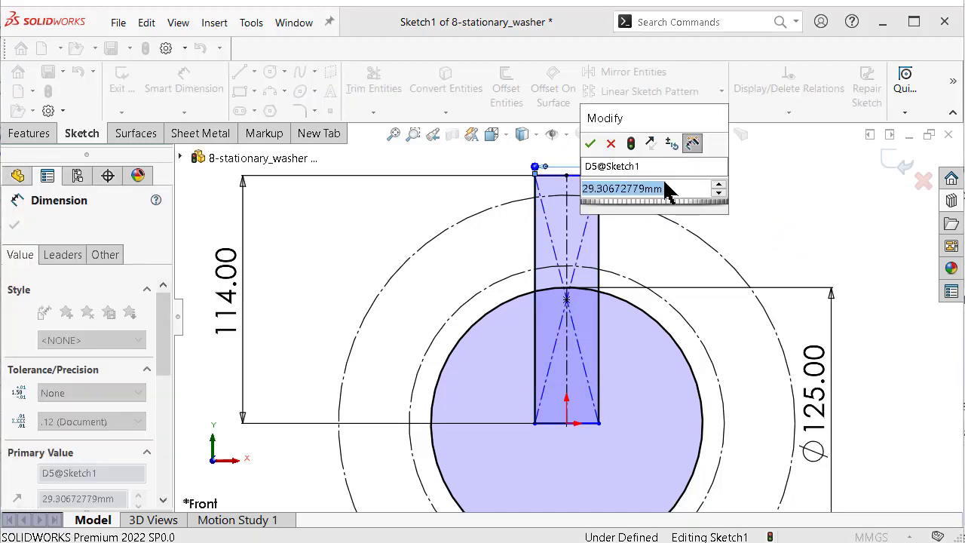
{"action": "type", "text": "22"}
{"action": "key", "text": "Return"}
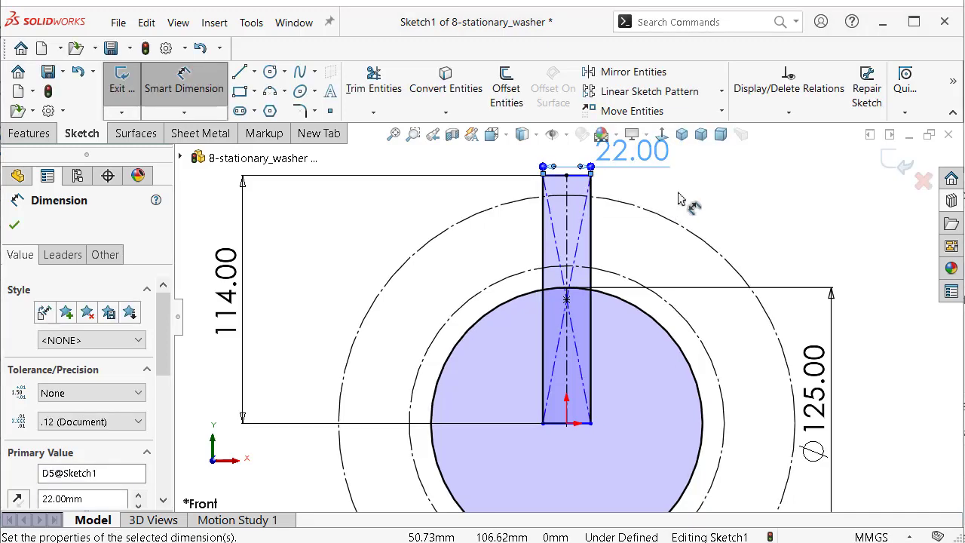
{"action": "left_click", "coordinate": [700, 181]}
{"action": "scroll", "coordinate": [581, 233], "scroll_direction": "down", "scroll_amount": 1}
{"action": "scroll", "coordinate": [565, 169], "scroll_direction": "down", "scroll_amount": 3}
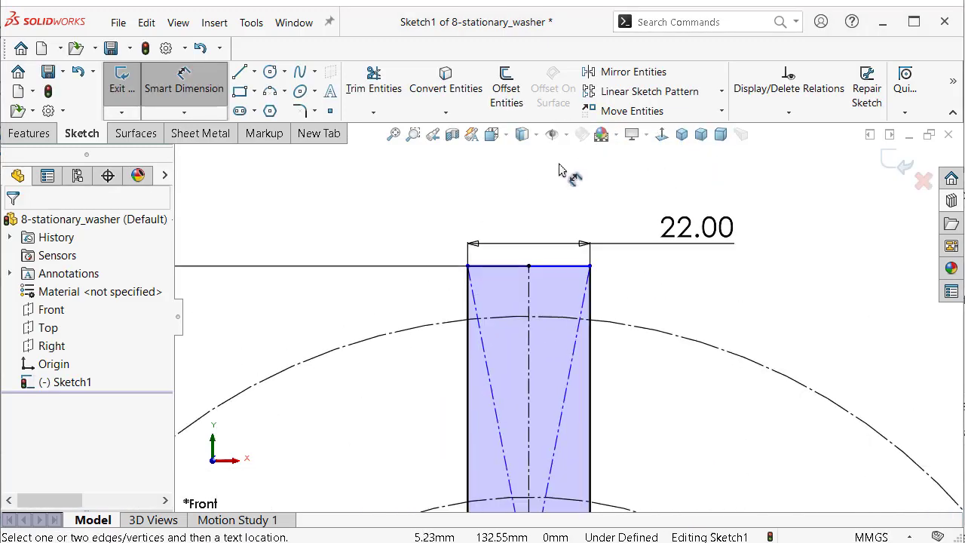
{"action": "scroll", "coordinate": [548, 287], "scroll_direction": "down", "scroll_amount": 5}
{"action": "key", "text": "Escape"}
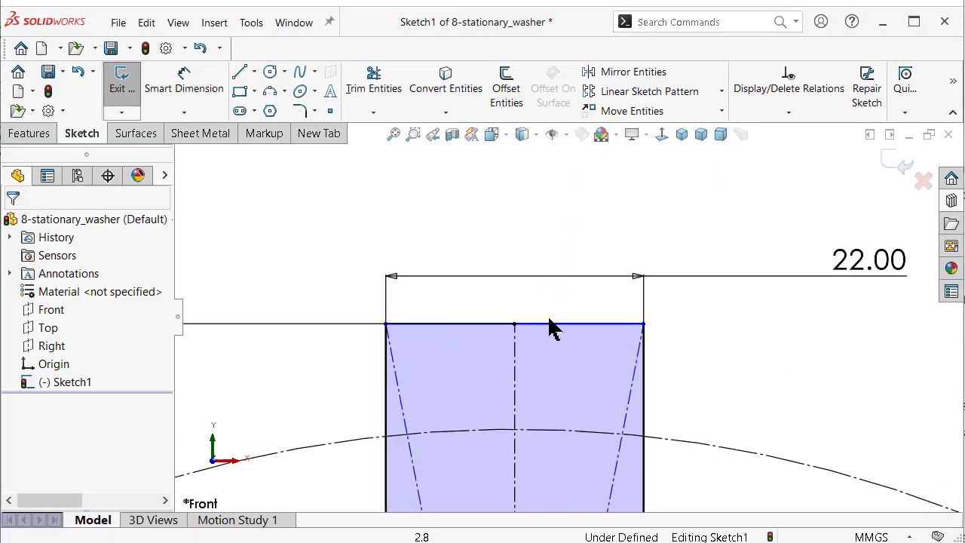
Make the centerline's top endpoint the midpoint of the tab's top edge.
{"action": "left_click_drag", "start_coordinate": [536, 322], "coordinate": [534, 304]}
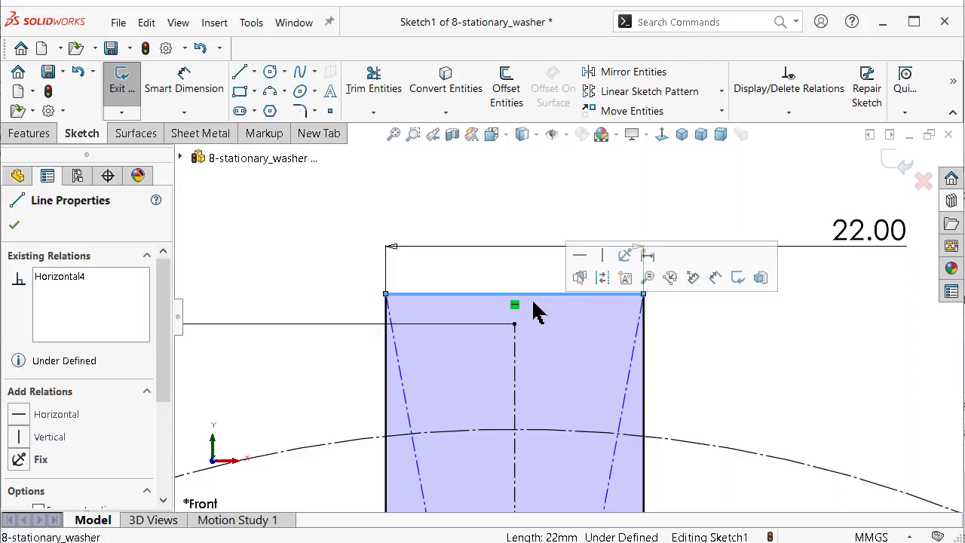
{"action": "left_click", "coordinate": [515, 324], "text": "ctrl"}
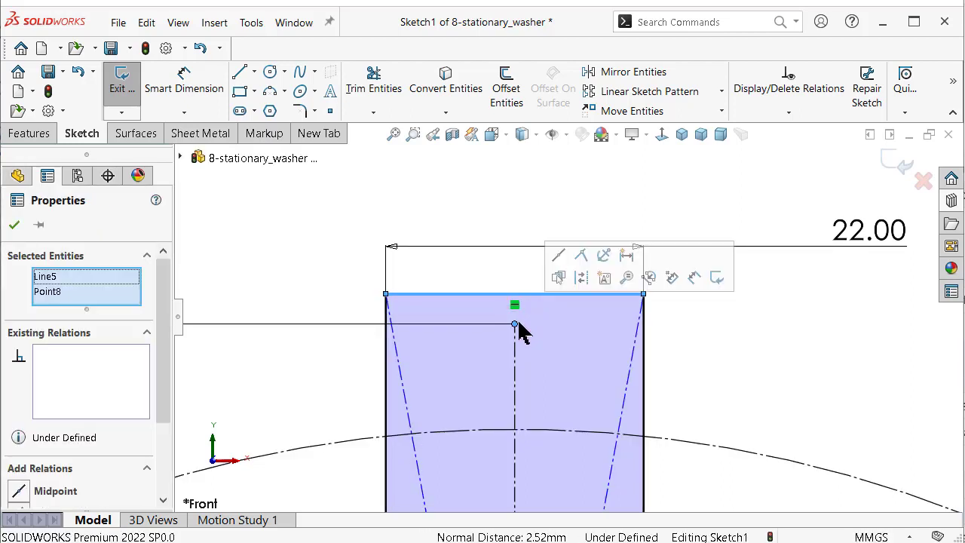
{"action": "left_click", "coordinate": [560, 260]}
{"action": "left_click", "coordinate": [458, 213]}
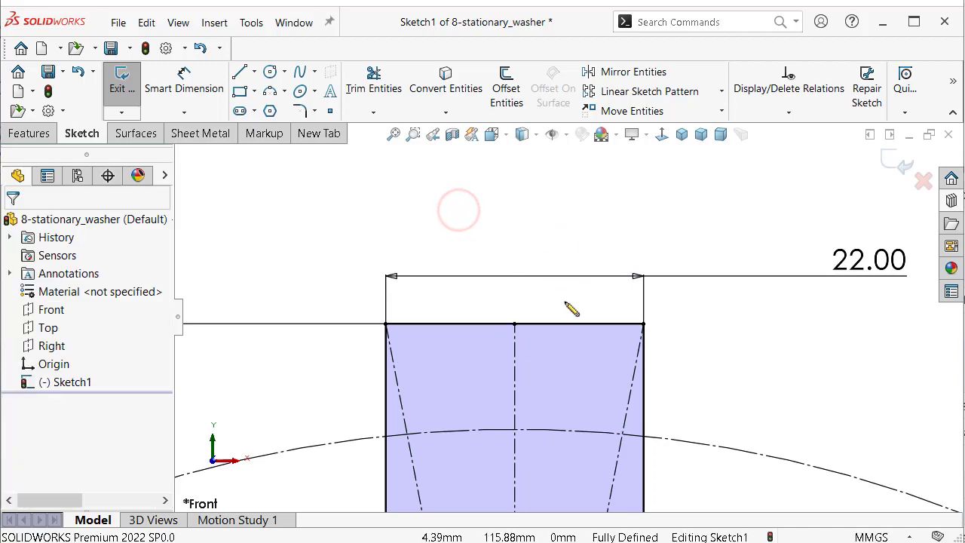
{"action": "scroll", "coordinate": [577, 317], "scroll_direction": "up", "scroll_amount": 5}
{"action": "scroll", "coordinate": [584, 332], "scroll_direction": "up", "scroll_amount": 2}
{"action": "scroll", "coordinate": [587, 335], "scroll_direction": "up", "scroll_amount": 2}
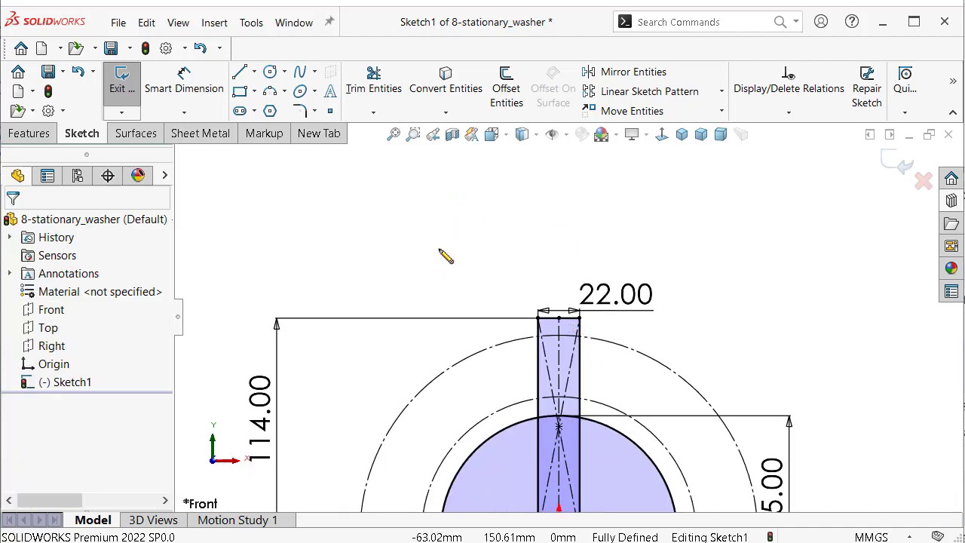
Draw a 105 mm radius 3-point arc around the outer circle between the tab corners.
{"action": "key", "text": "f"}
{"action": "left_click", "coordinate": [284, 91]}
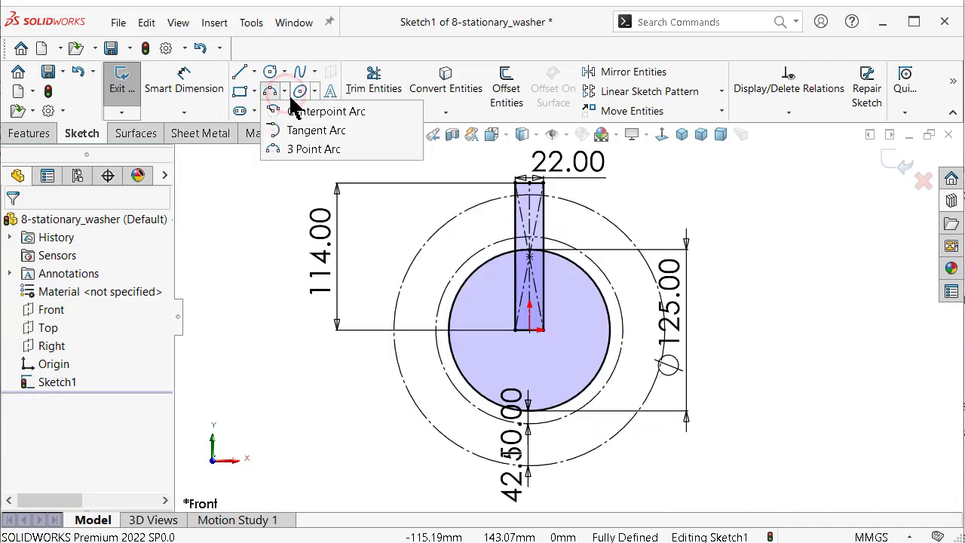
{"action": "left_click", "coordinate": [313, 150]}
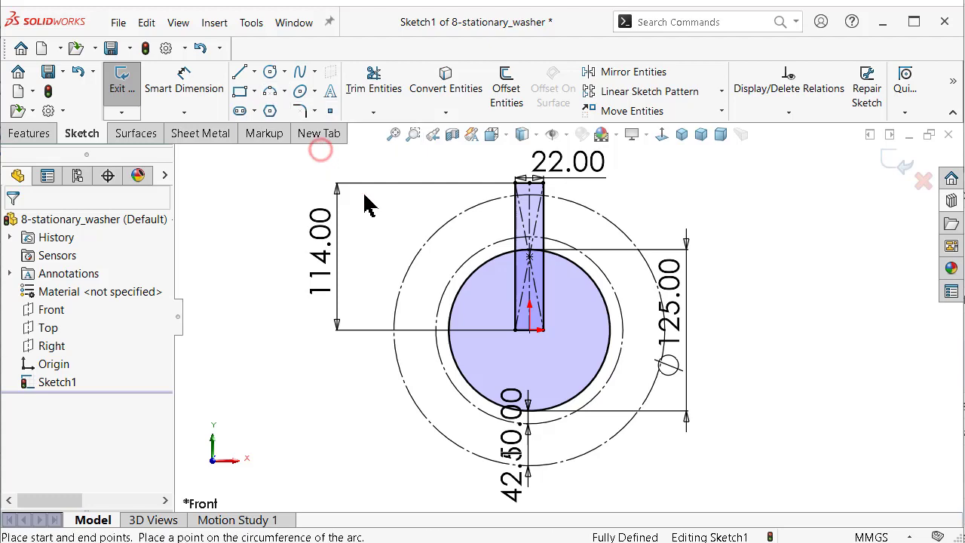
{"action": "left_click", "coordinate": [516, 196]}
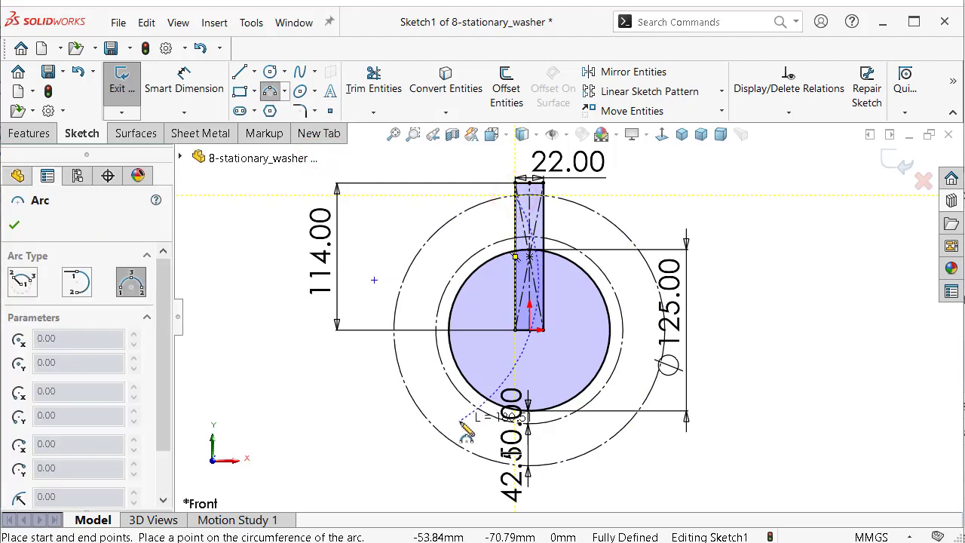
{"action": "left_click", "coordinate": [544, 196]}
{"action": "left_click", "coordinate": [633, 420]}
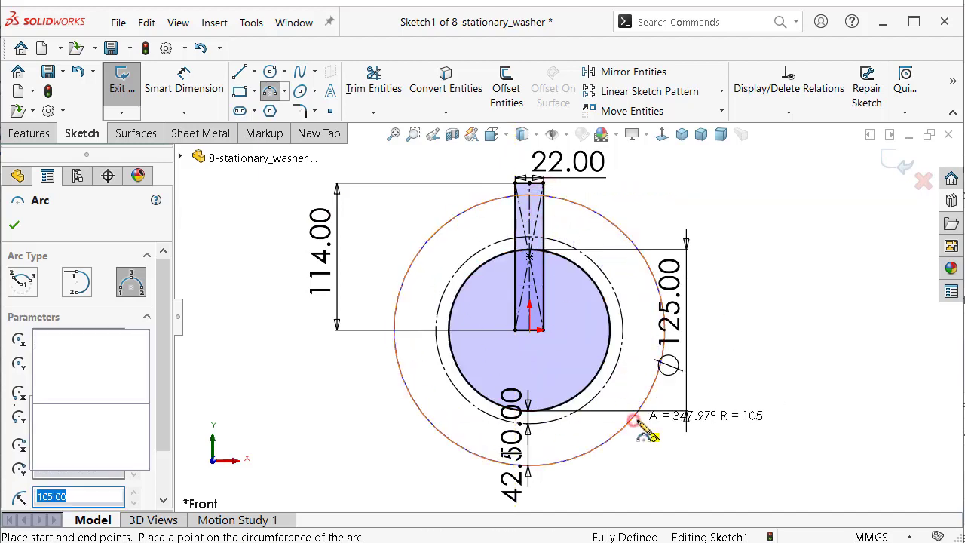
{"action": "key", "text": "Escape"}
{"action": "scroll", "coordinate": [684, 259], "scroll_direction": "down", "scroll_amount": 5}
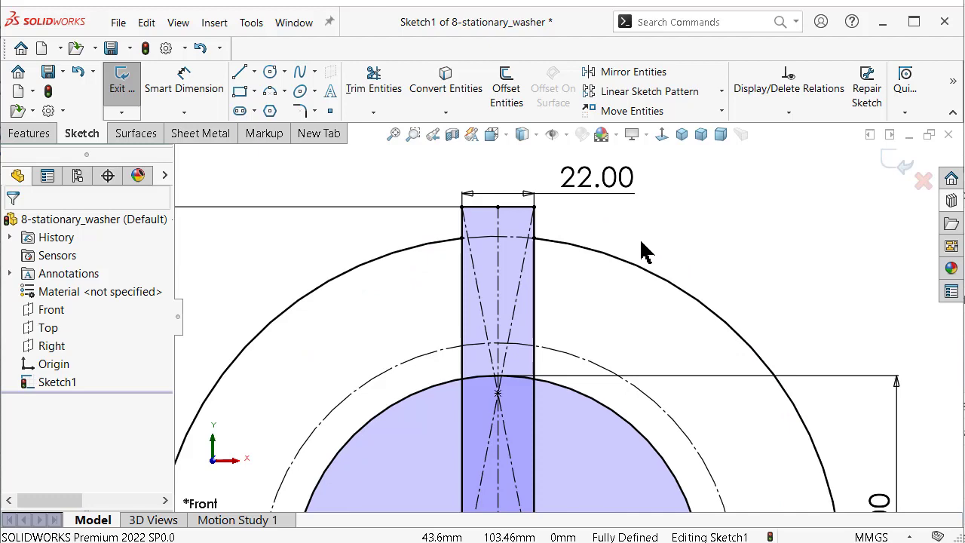
{"action": "middle_click_drag", "start_coordinate": [644, 252], "coordinate": [632, 302]}
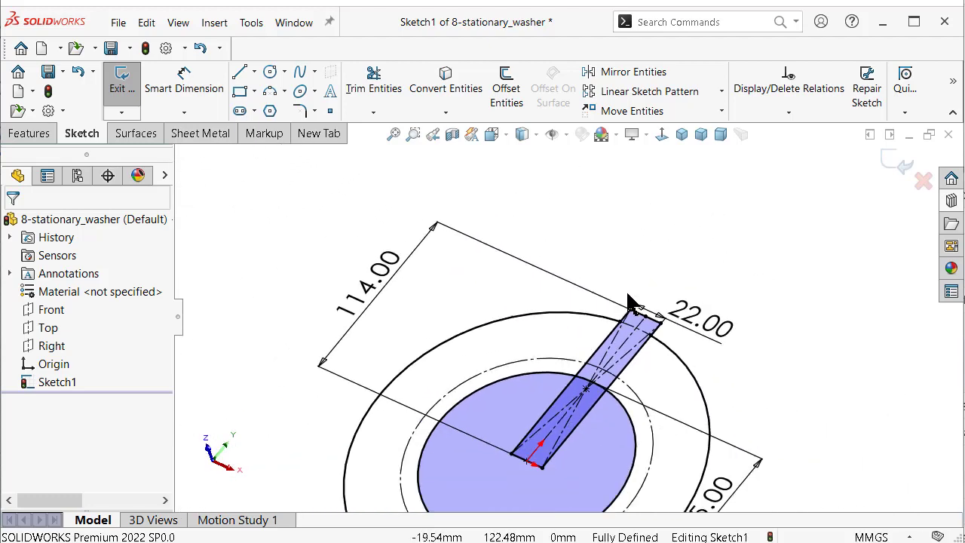
{"action": "key", "text": "ctrl+1"}
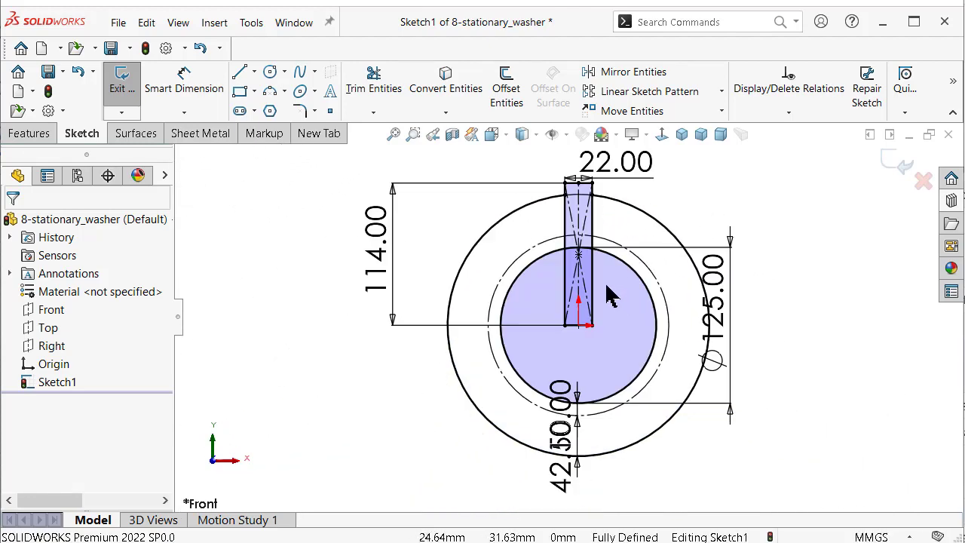
Draw a construction hexagon centred on the origin around the Ø125 circle.
{"action": "left_click", "coordinate": [270, 110]}
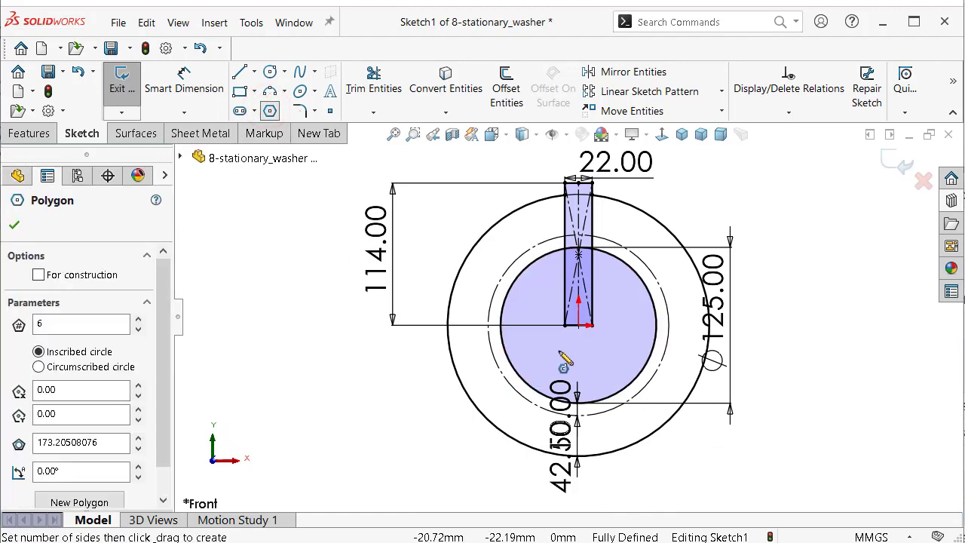
{"action": "scroll", "coordinate": [366, 206], "scroll_direction": "down", "scroll_amount": 2}
{"action": "left_click", "coordinate": [272, 111]}
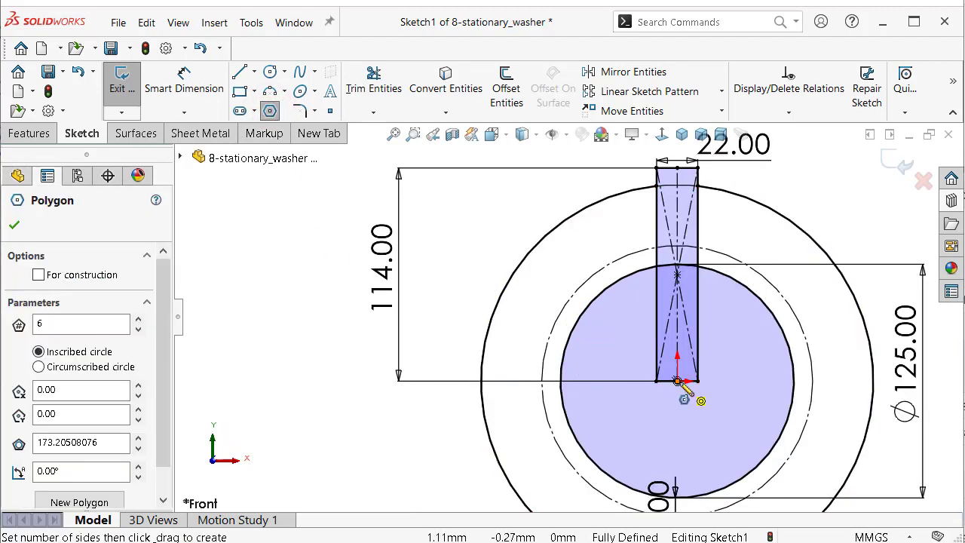
{"action": "left_click_drag", "start_coordinate": [678, 382], "coordinate": [577, 313]}
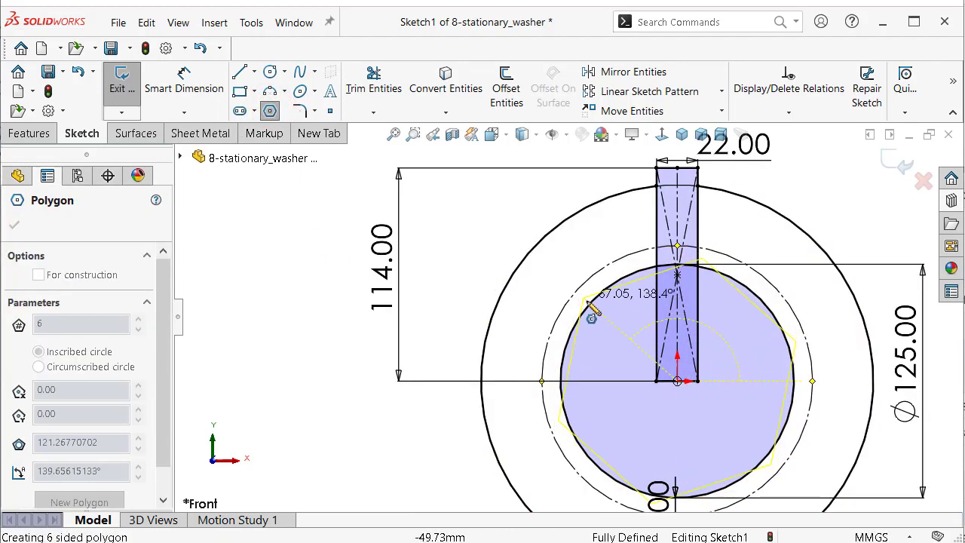
{"action": "scroll", "coordinate": [590, 300], "scroll_direction": "down", "scroll_amount": 2}
{"action": "left_click_drag", "start_coordinate": [577, 313], "coordinate": [551, 312]}
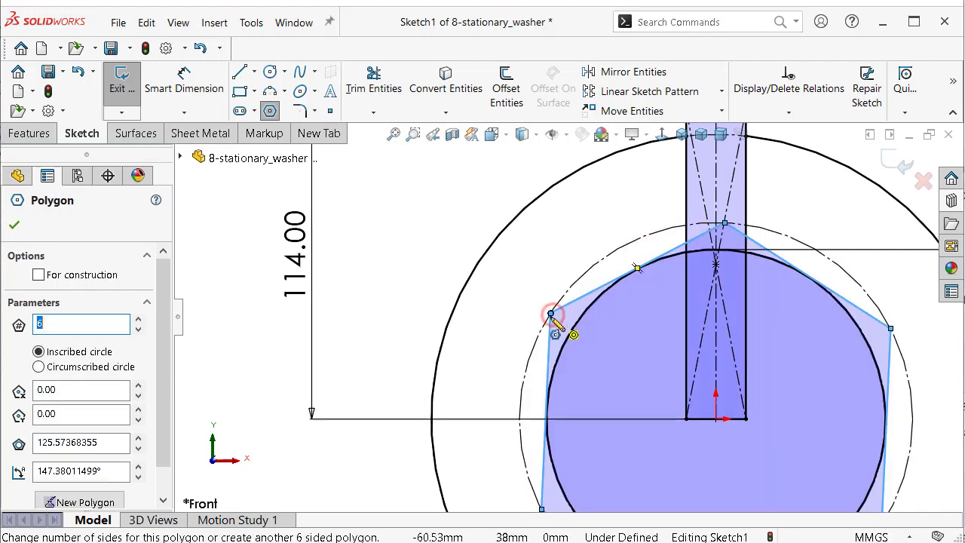
{"action": "scroll", "coordinate": [173, 409], "scroll_direction": "down", "scroll_amount": 1}
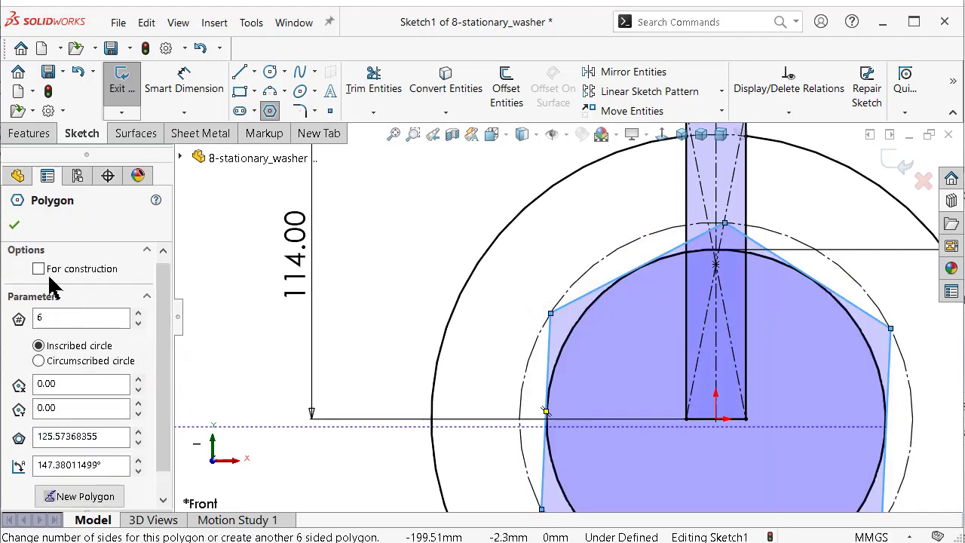
{"action": "left_click", "coordinate": [39, 269]}
{"action": "left_click", "coordinate": [16, 226]}
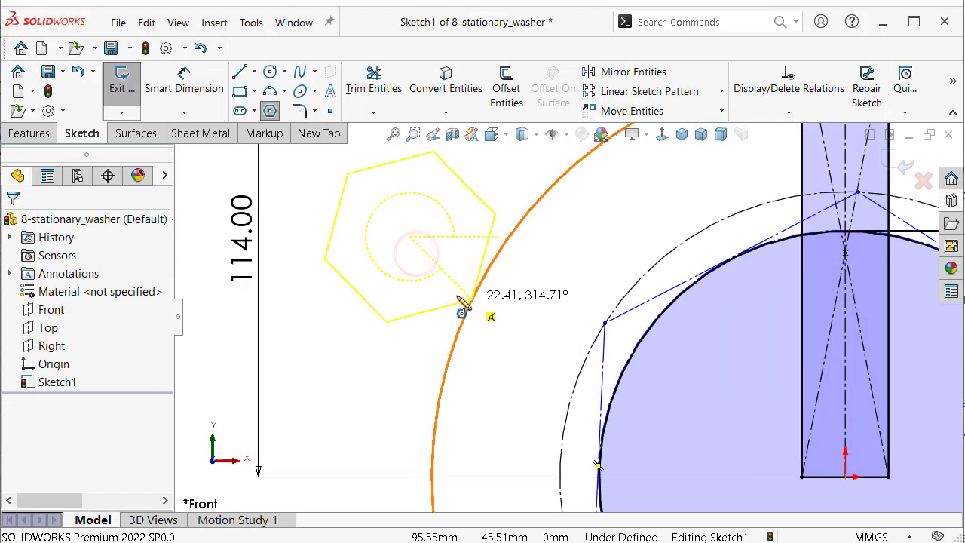
{"action": "scroll", "coordinate": [456, 301], "scroll_direction": "down", "scroll_amount": 2}
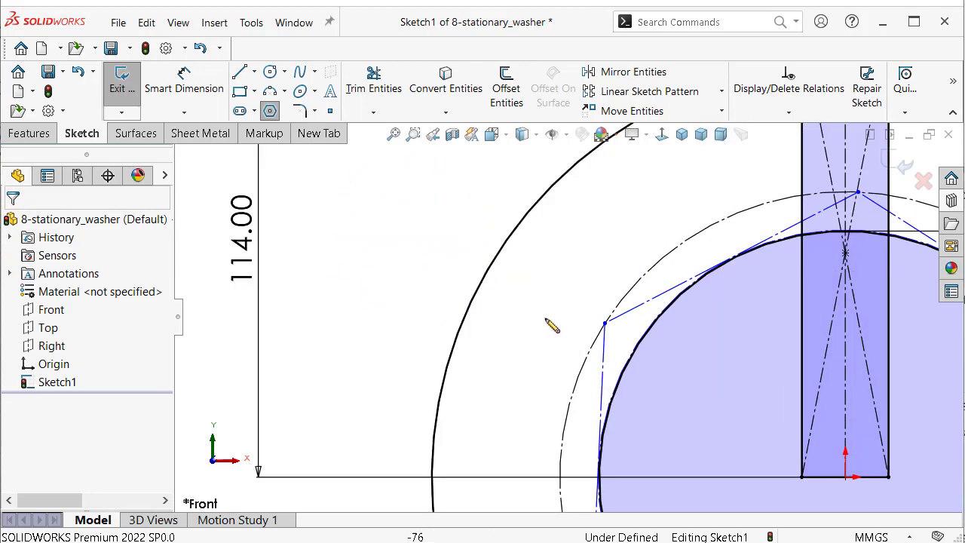
Make one side of the hexagon vertical.
{"action": "left_click", "coordinate": [604, 352]}
{"action": "left_click", "coordinate": [669, 281]}
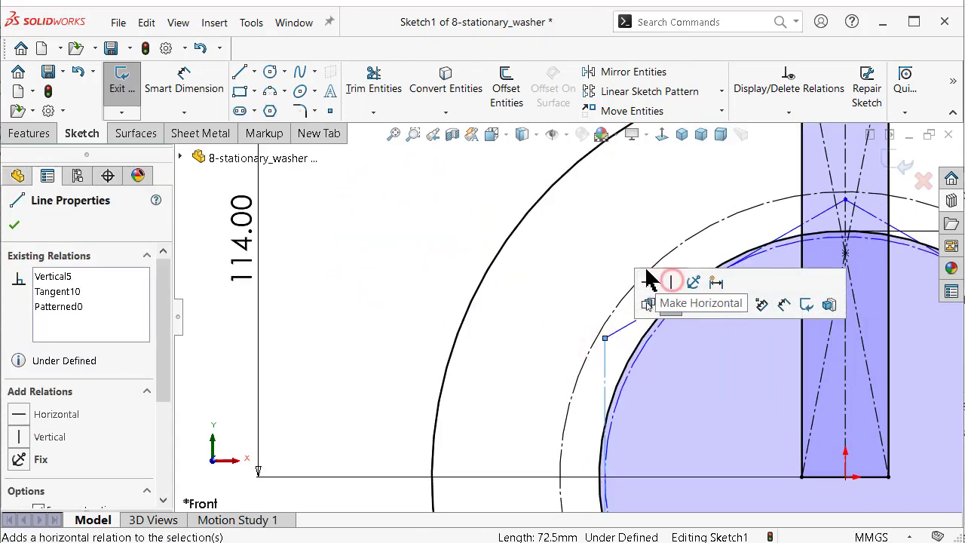
{"action": "left_click", "coordinate": [448, 247]}
{"action": "scroll", "coordinate": [609, 362], "scroll_direction": "down", "scroll_amount": 2}
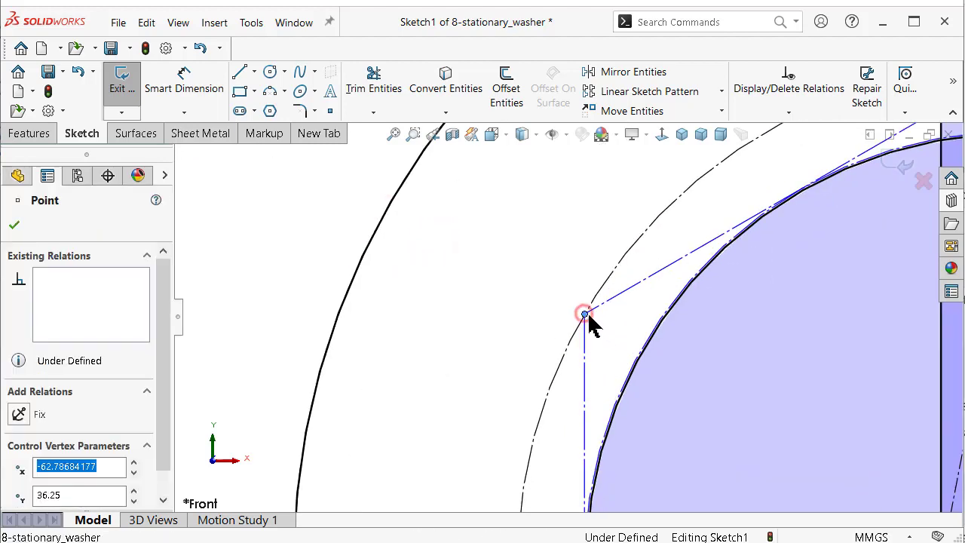
Make the arc coincident with the hexagon vertex so the sketch is fully defined.
{"action": "left_click", "coordinate": [585, 316]}
{"action": "left_click", "coordinate": [639, 253], "text": "ctrl"}
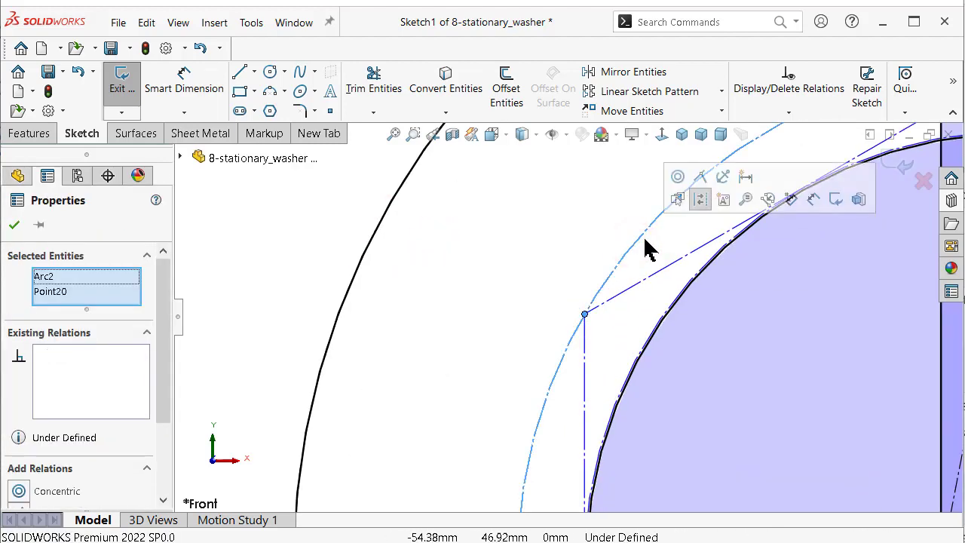
{"action": "left_click", "coordinate": [700, 181]}
{"action": "key", "text": "z"}
{"action": "key", "text": "z"}
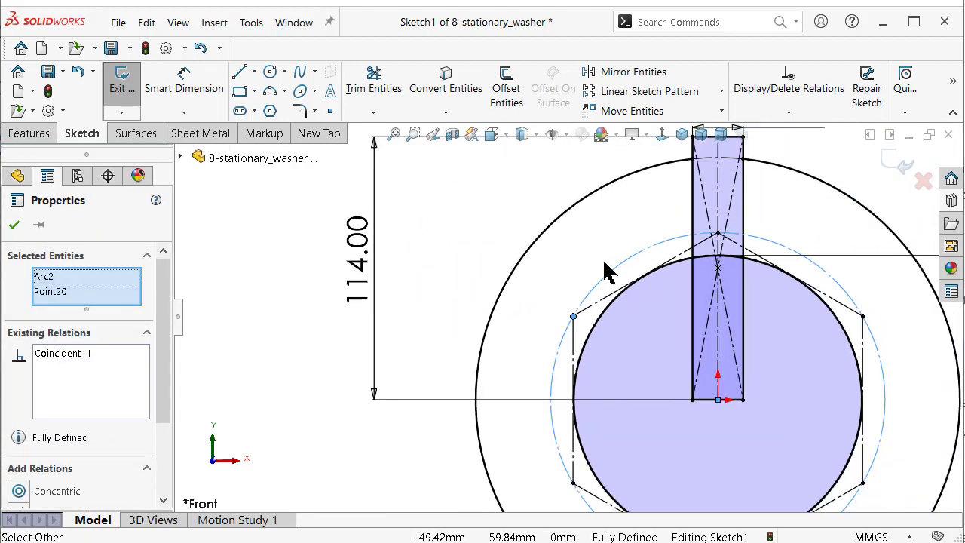
{"action": "left_click", "coordinate": [298, 354]}
Convert the whole slot rectangle chain into construction lines.
{"action": "key", "text": "z"}
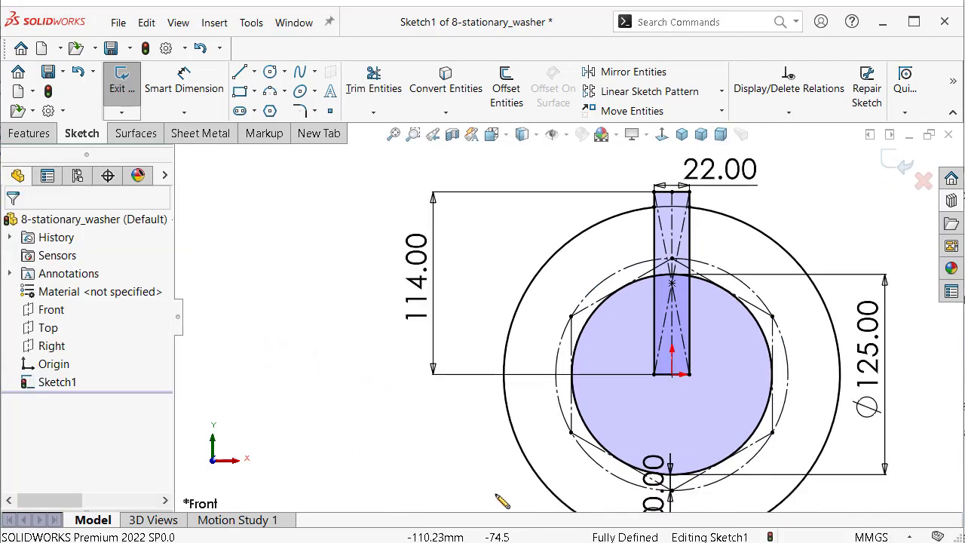
{"action": "scroll", "coordinate": [719, 172], "scroll_direction": "down", "scroll_amount": 5}
{"action": "left_click", "coordinate": [549, 336]}
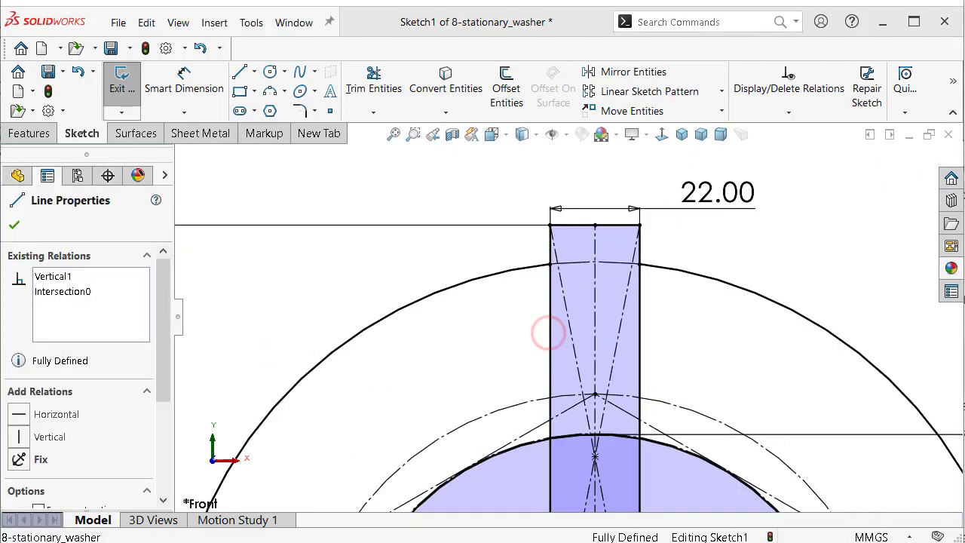
{"action": "right_click", "coordinate": [552, 334]}
{"action": "left_click", "coordinate": [611, 343]}
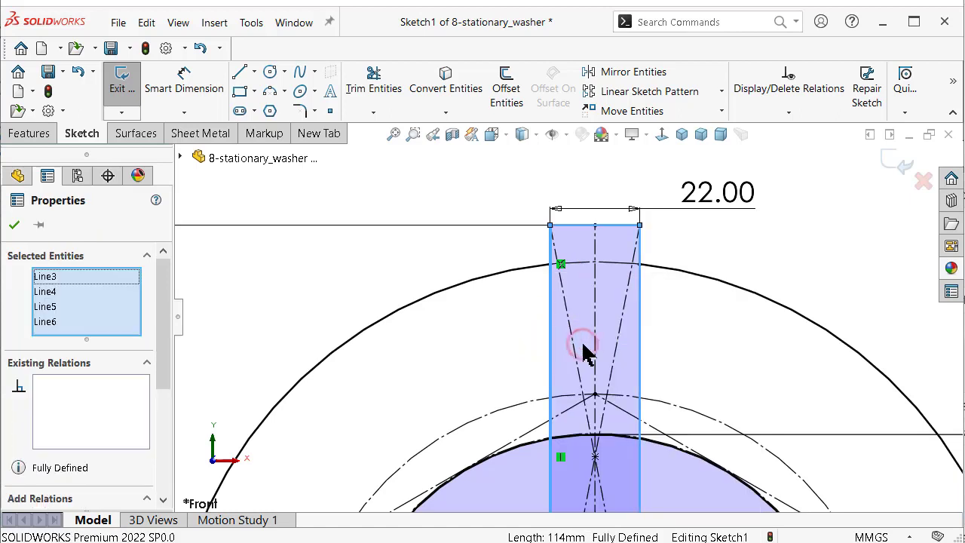
{"action": "left_click_drag", "start_coordinate": [167, 338], "coordinate": [188, 456]}
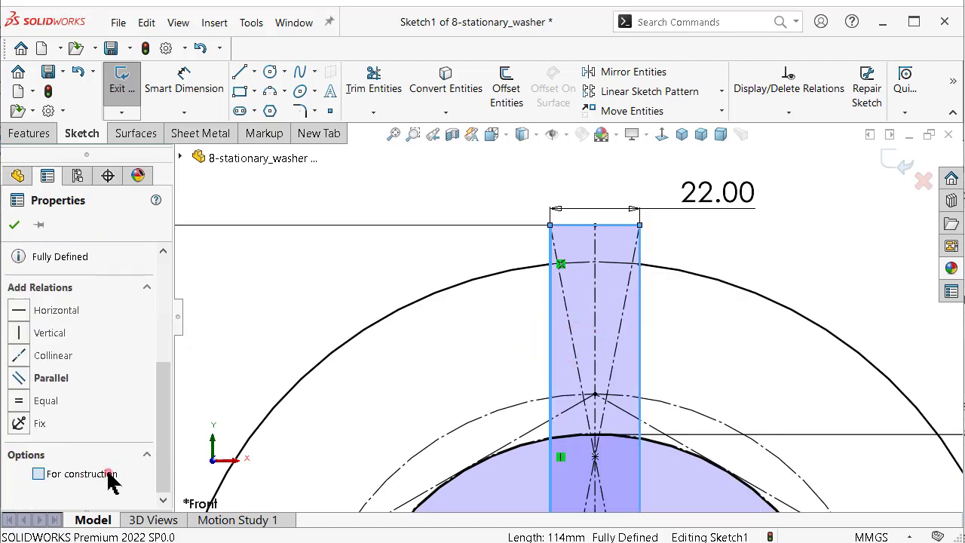
{"action": "left_click", "coordinate": [108, 473]}
{"action": "left_click", "coordinate": [14, 225]}
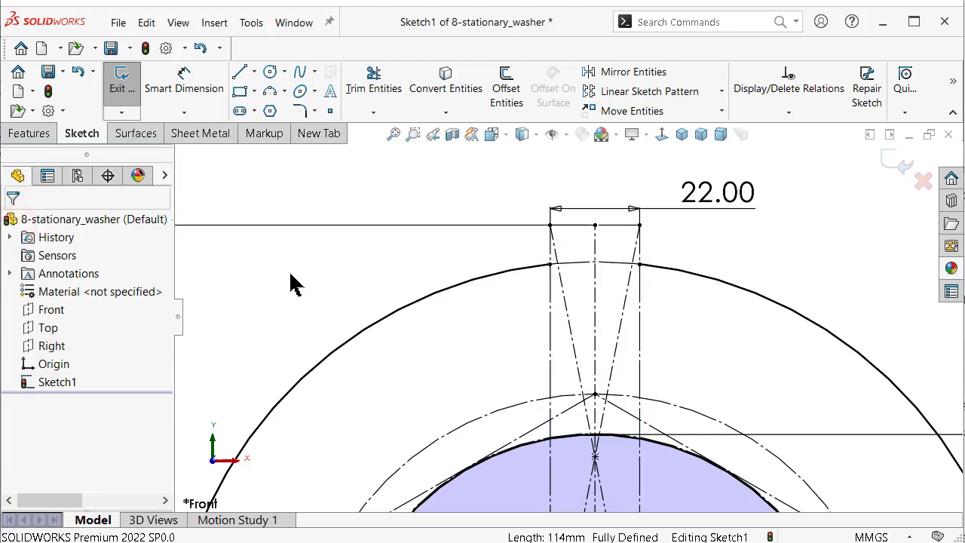
Draw the tab outline: lines from the outer arc up, across the top, and back down.
{"action": "key", "text": "s"}
{"action": "left_click", "coordinate": [448, 317]}
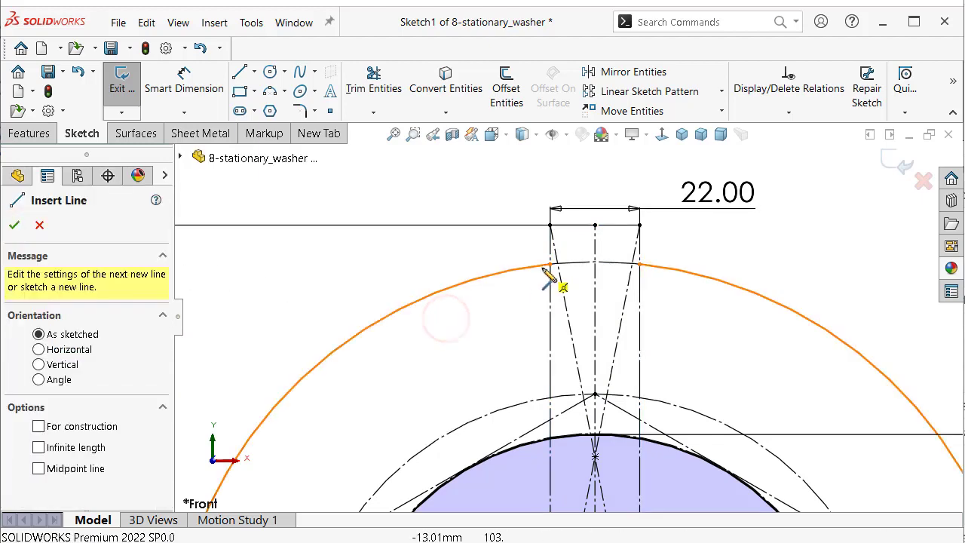
{"action": "left_click", "coordinate": [551, 264]}
{"action": "left_click", "coordinate": [551, 226]}
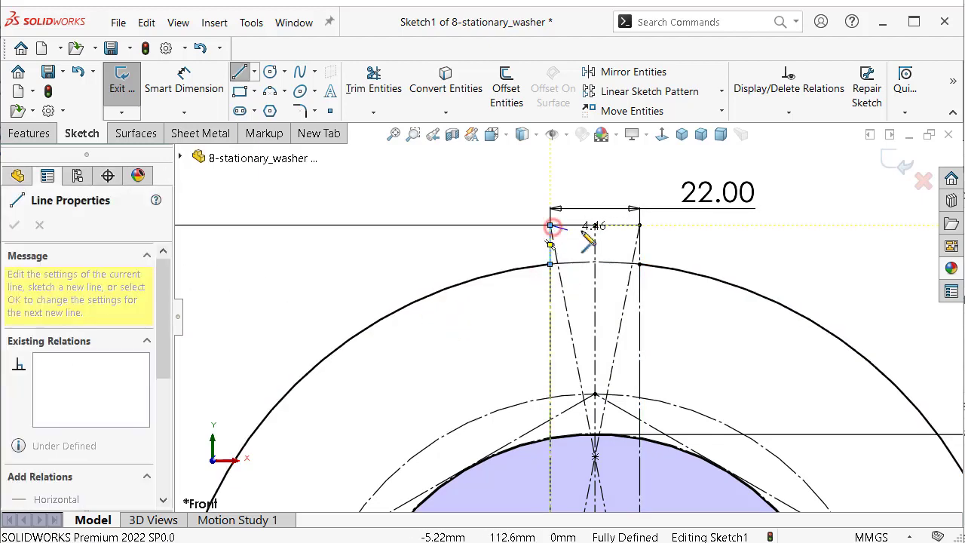
{"action": "left_click", "coordinate": [640, 225]}
{"action": "left_click", "coordinate": [639, 264]}
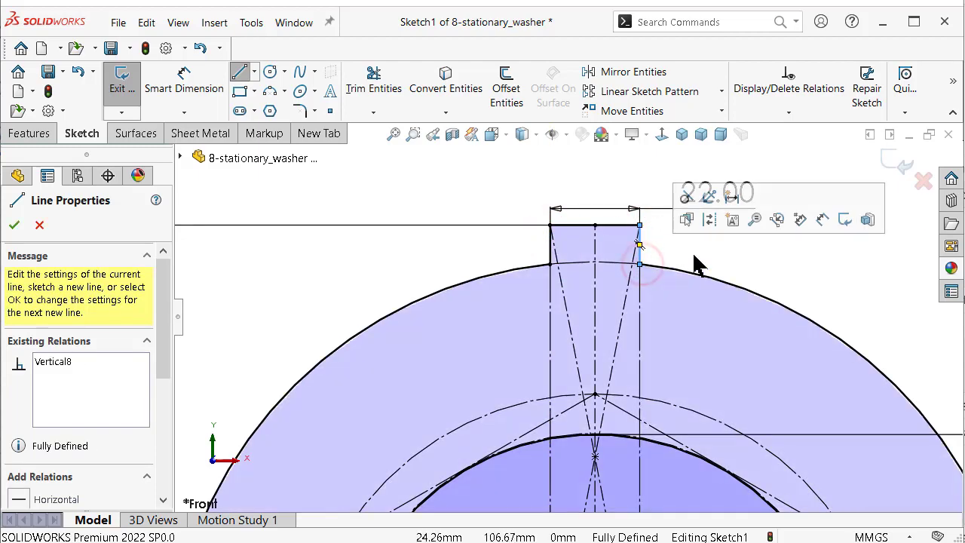
{"action": "scroll", "coordinate": [702, 294], "scroll_direction": "up", "scroll_amount": 3}
{"action": "mouse_move", "coordinate": [705, 293]}
{"action": "middle_mouse_down"}
{"action": "mouse_move", "coordinate": [703, 305]}
{"action": "mouse_move", "coordinate": [682, 305]}
{"action": "middle_mouse_up"}
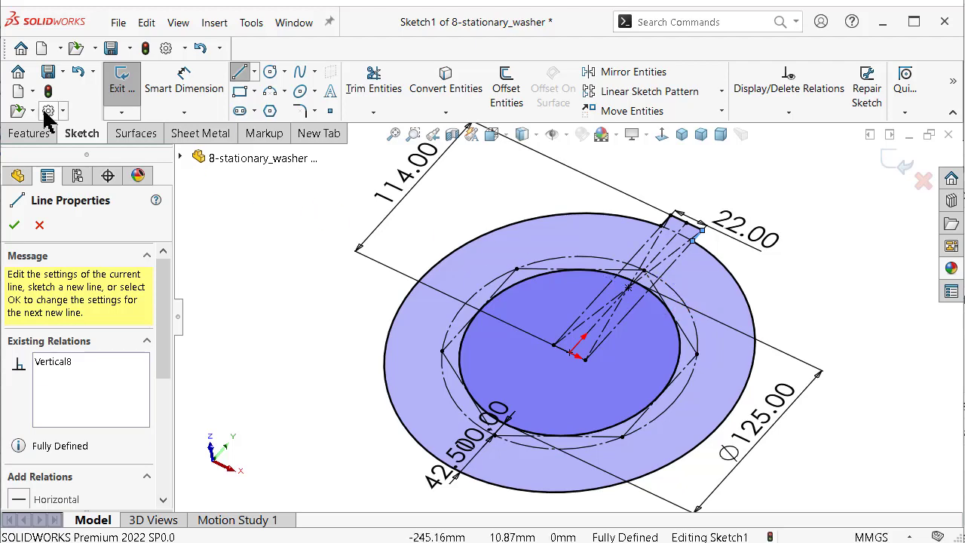
Extrude Sketch1 blind 16.25 mm in the reversed direction.
{"action": "key", "text": "s"}
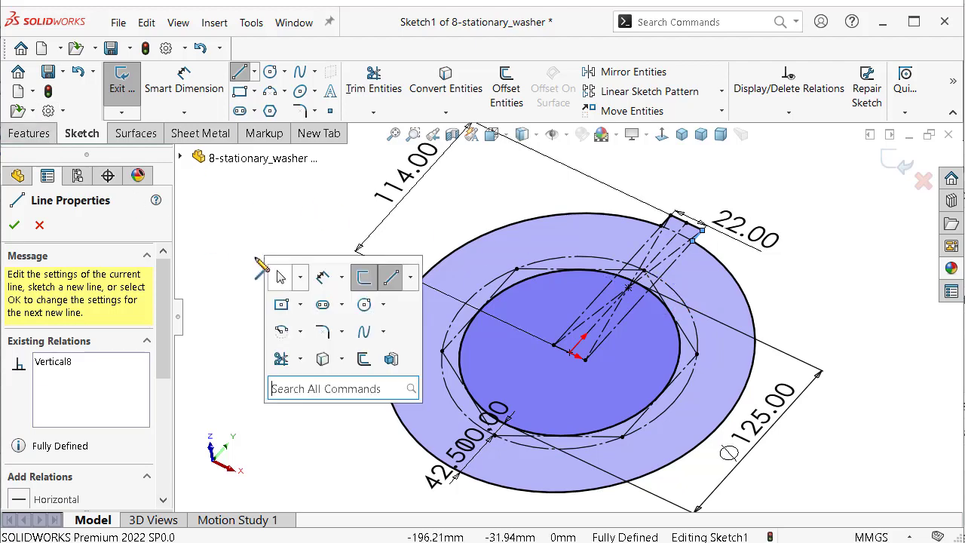
{"action": "left_click", "coordinate": [389, 359]}
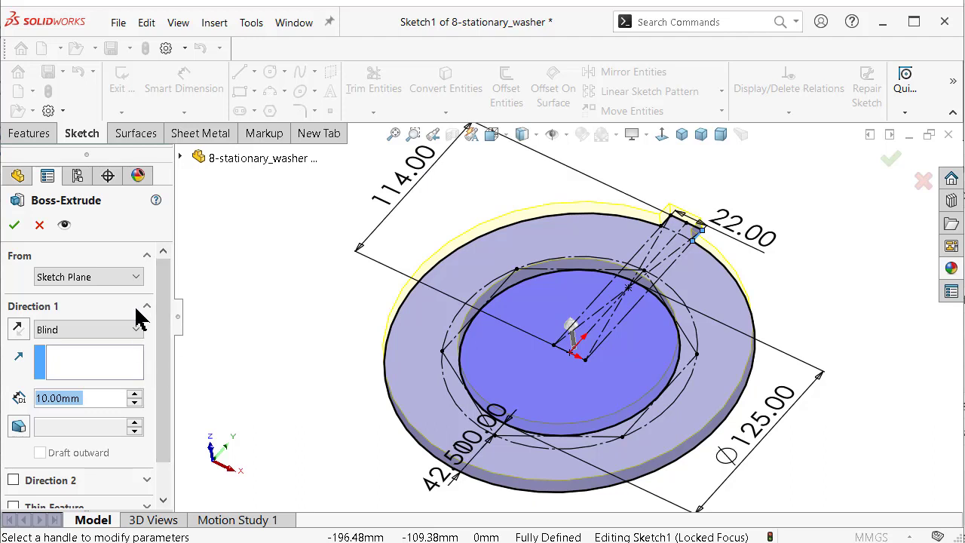
{"action": "type", "text": "16.25"}
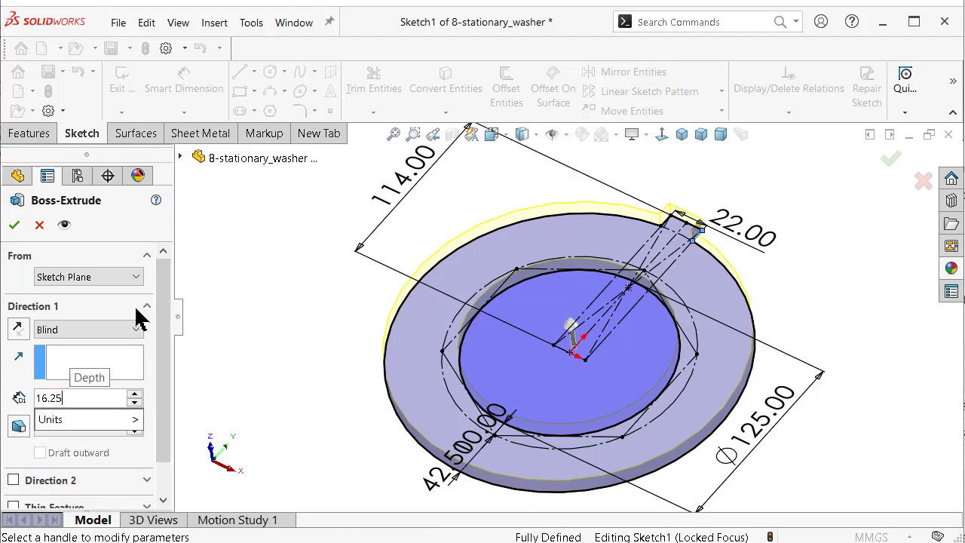
{"action": "key", "text": "Return"}
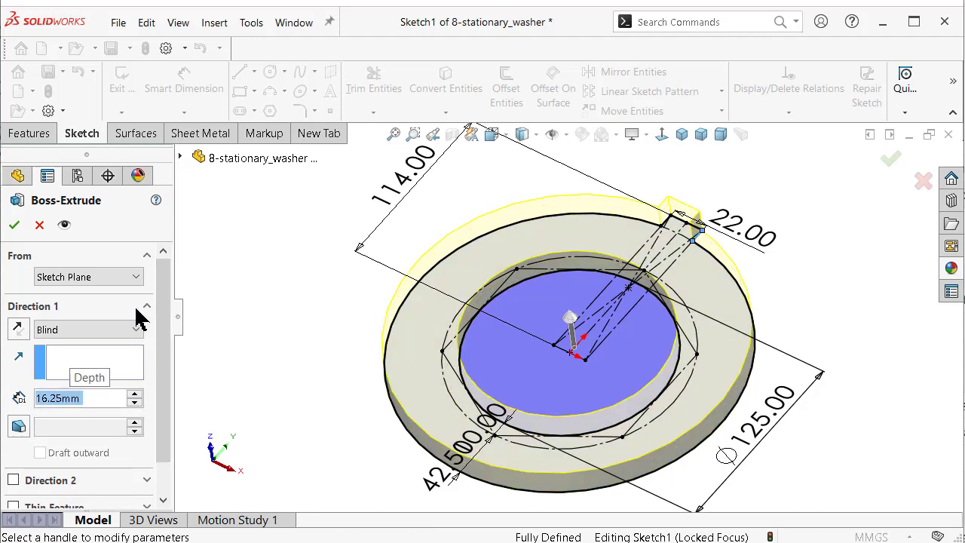
{"action": "key", "text": "Up"}
{"action": "key", "text": "Up"}
{"action": "key", "text": "Up"}
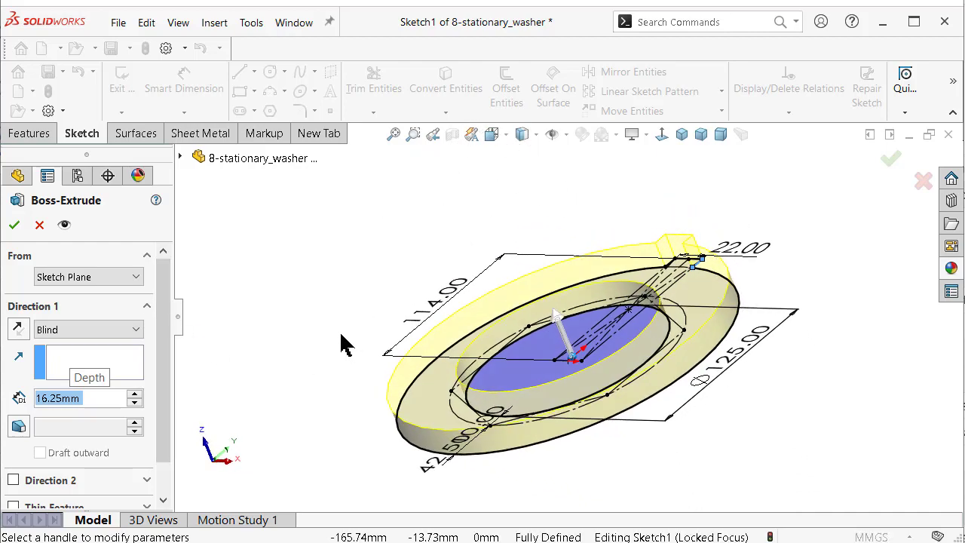
{"action": "key", "text": "Down"}
{"action": "key", "text": "Down"}
{"action": "key", "text": "Down"}
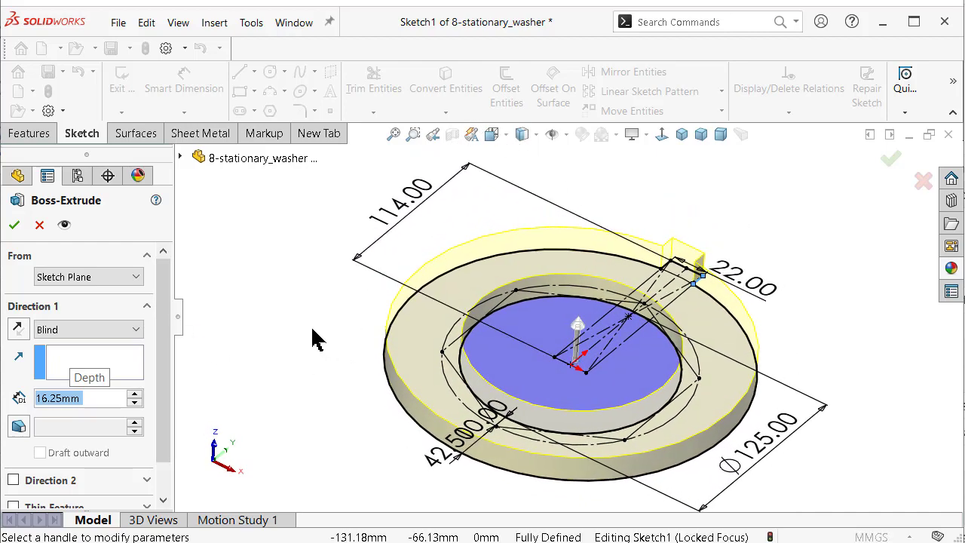
{"action": "left_click", "coordinate": [16, 328]}
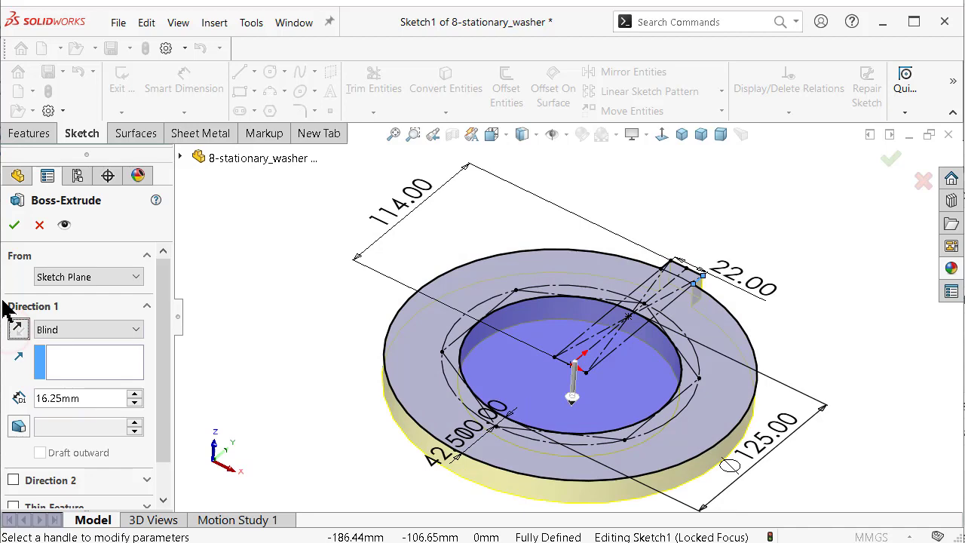
{"action": "left_click", "coordinate": [15, 224]}
Show Sketch1 from under Boss-Extrude1 on the washer, rotating the view to inspect it.
{"action": "key", "text": "Down"}
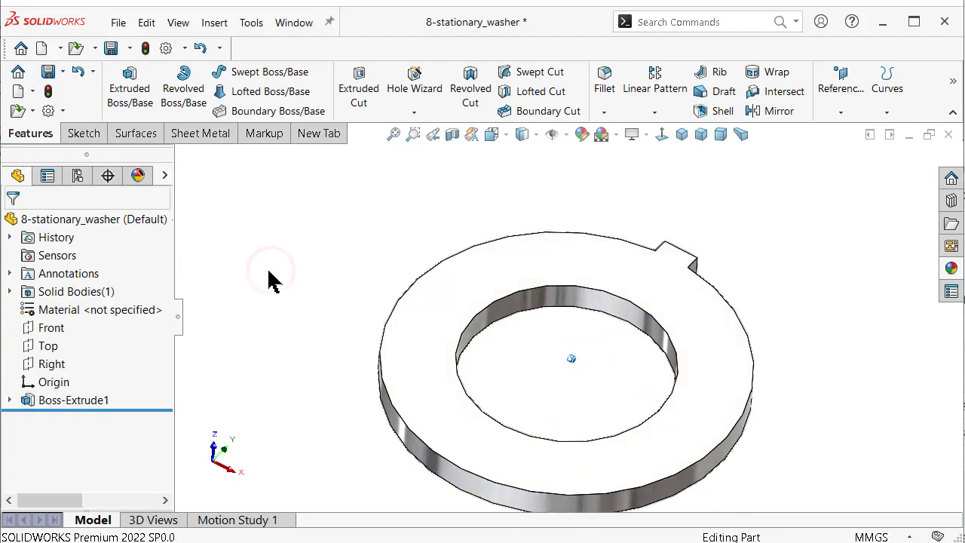
{"action": "key", "text": "Down"}
{"action": "key", "text": "Down"}
{"action": "key", "text": "Down"}
{"action": "key", "text": "Left"}
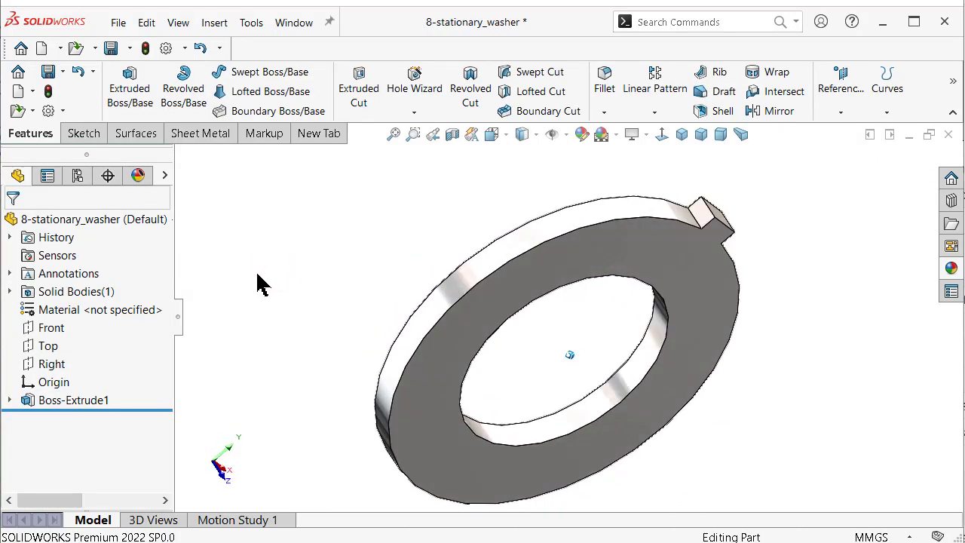
{"action": "key", "text": "Left"}
{"action": "key", "text": "Left"}
{"action": "key", "text": "Left"}
{"action": "key", "text": "Left"}
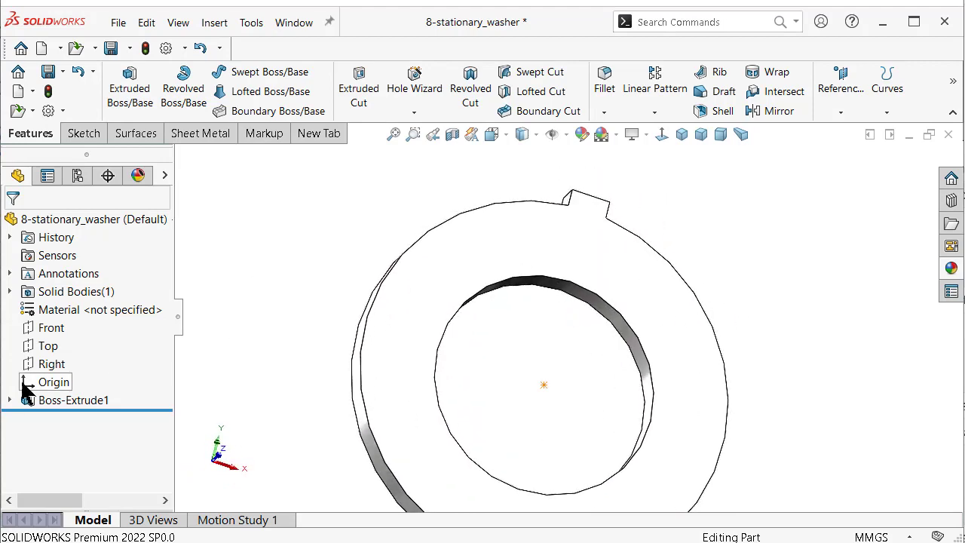
{"action": "left_click", "coordinate": [9, 401]}
{"action": "left_click", "coordinate": [74, 418]}
{"action": "left_click", "coordinate": [73, 394]}
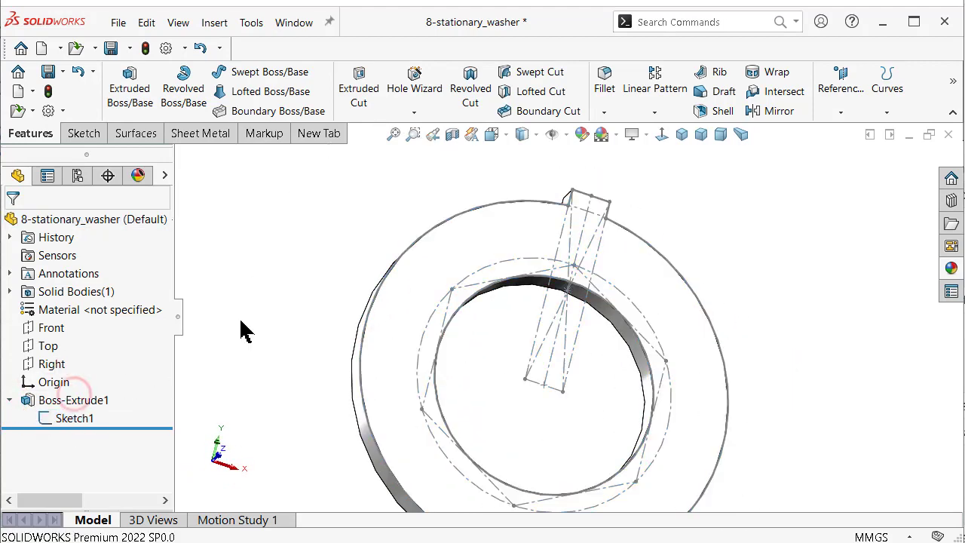
{"action": "key", "text": "ctrl+7"}
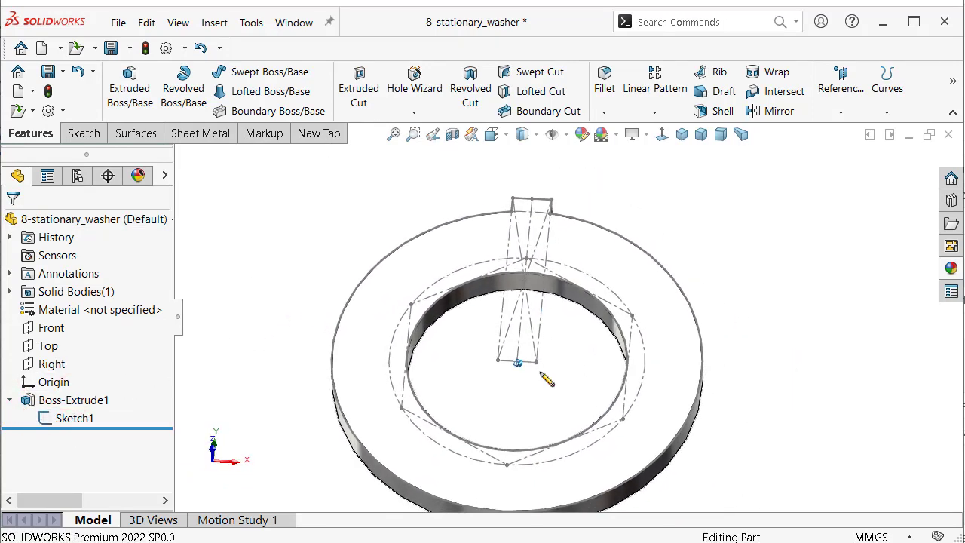
{"action": "key", "text": "Up"}
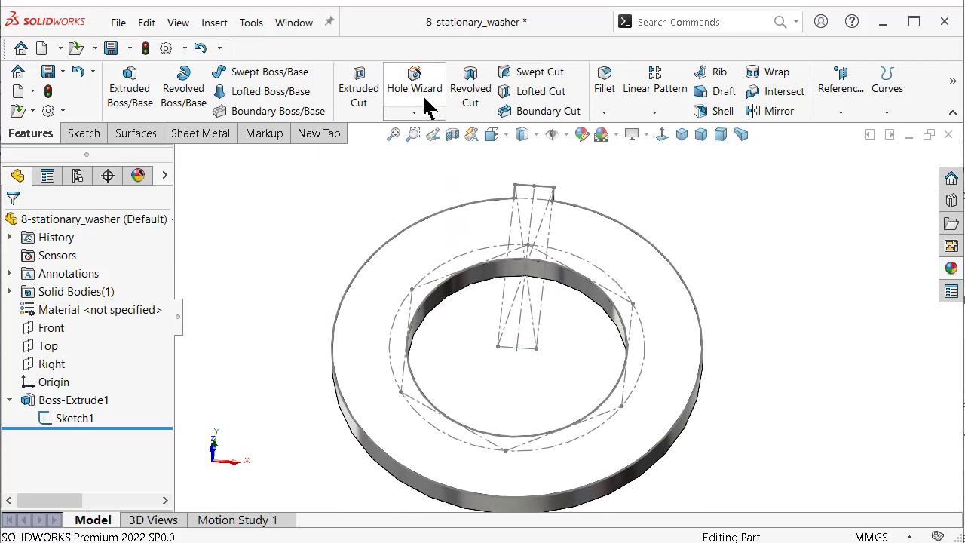
Set up a Hole Wizard hole as an M6 Screw Clearance, then move to hole positioning.
{"action": "left_click", "coordinate": [415, 87]}
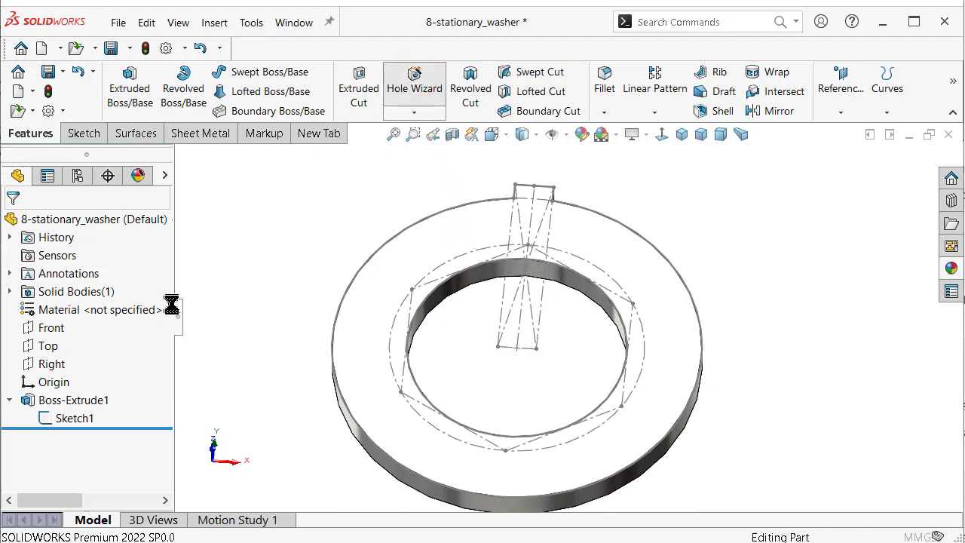
{"action": "left_click_drag", "start_coordinate": [163, 316], "coordinate": [163, 382]}
{"action": "left_click", "coordinate": [123, 368]}
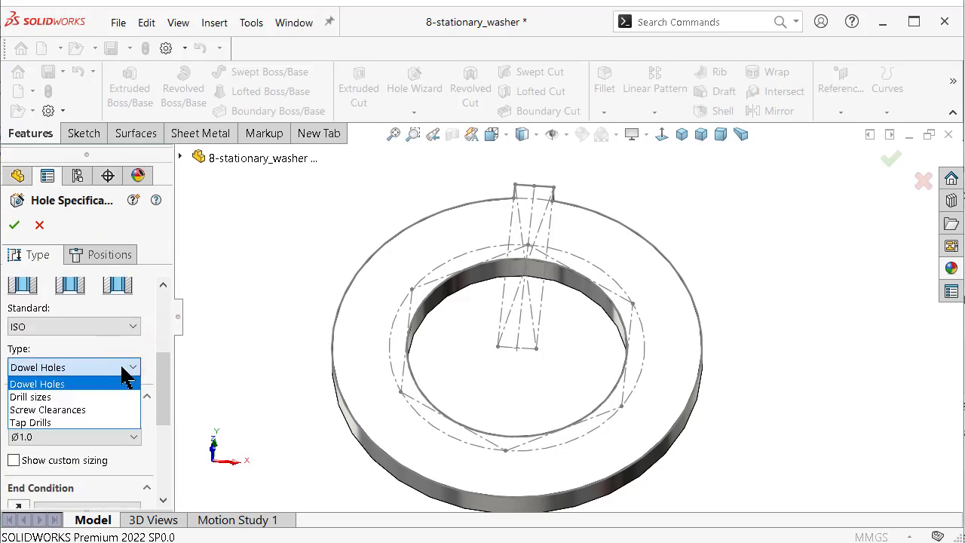
{"action": "left_click", "coordinate": [103, 409]}
{"action": "left_click_drag", "start_coordinate": [162, 373], "coordinate": [138, 386]}
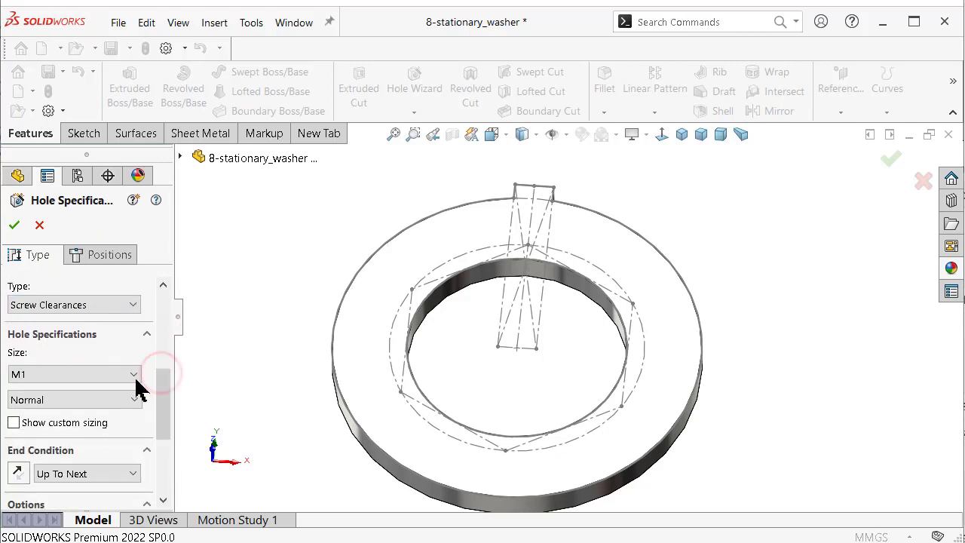
{"action": "left_click", "coordinate": [124, 374]}
{"action": "left_click_drag", "start_coordinate": [134, 421], "coordinate": [138, 443]}
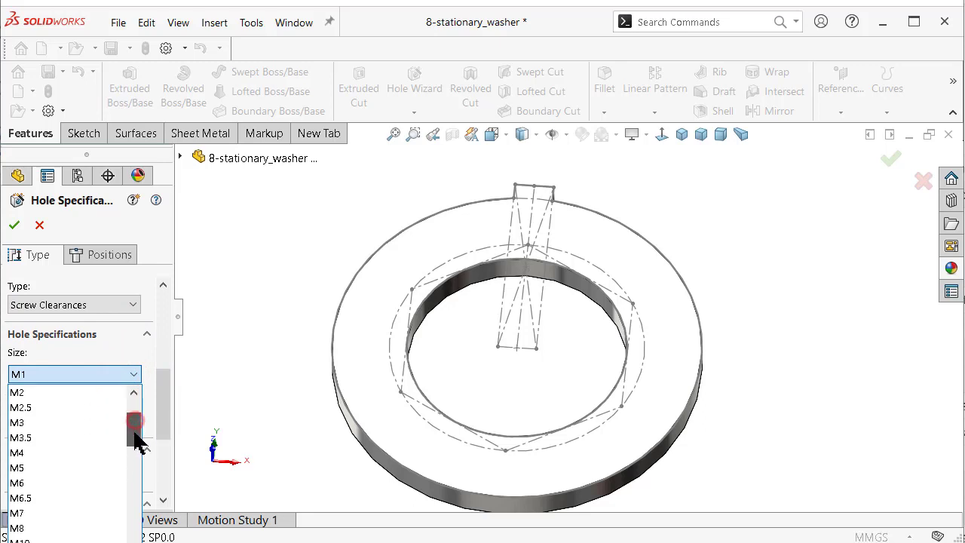
{"action": "left_click", "coordinate": [65, 424]}
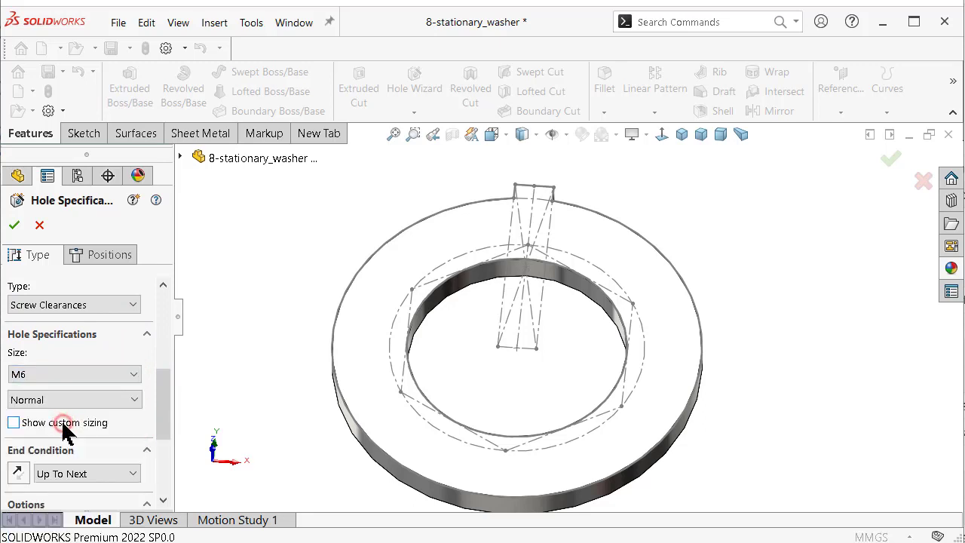
{"action": "left_click", "coordinate": [113, 257]}
From the Front view, place M6 clearance holes on the six hexagon vertices of the bolt circle.
{"action": "left_click", "coordinate": [421, 253]}
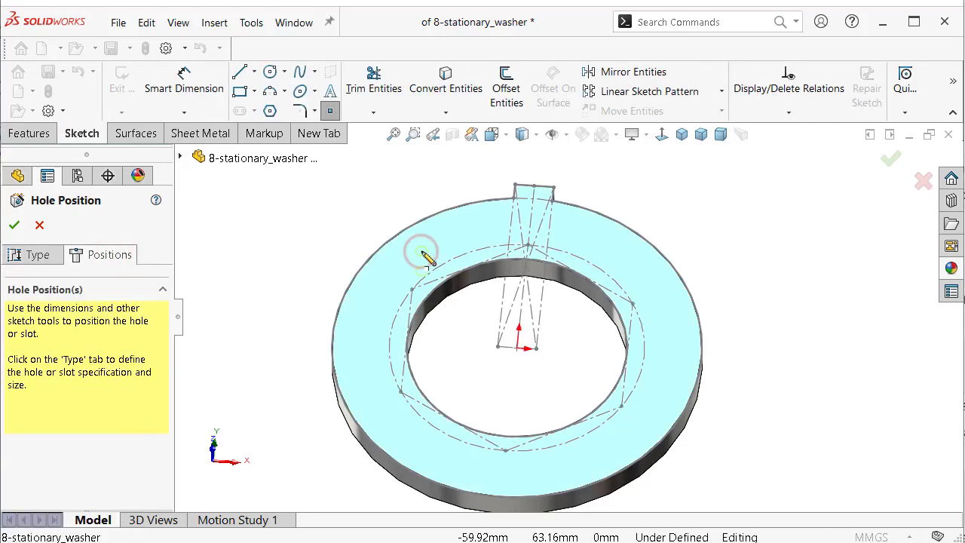
{"action": "left_click", "coordinate": [663, 135]}
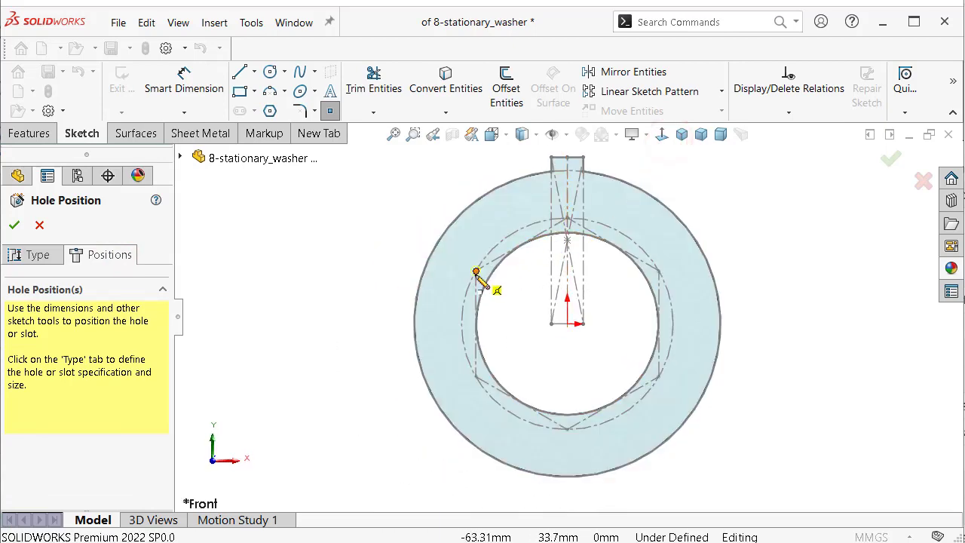
{"action": "left_click", "coordinate": [475, 272]}
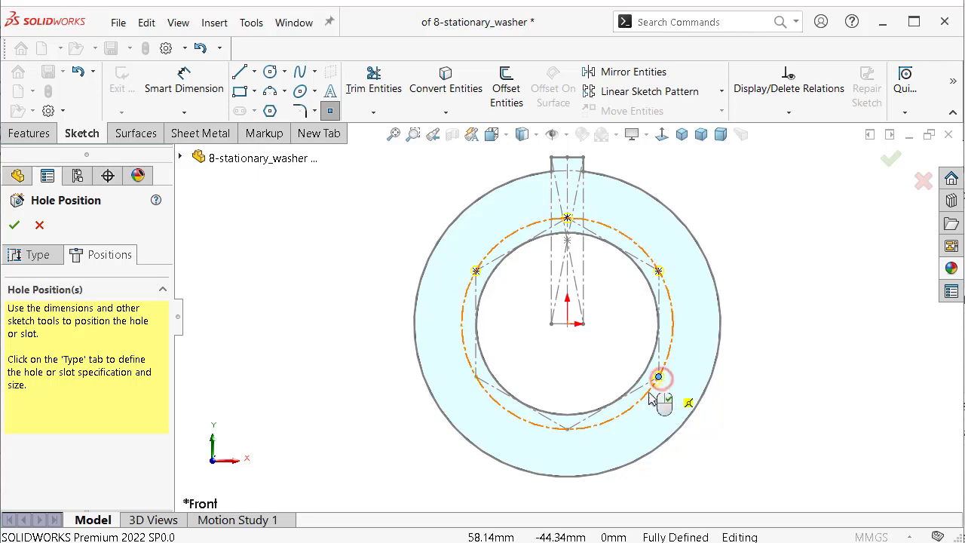
{"action": "right_click", "coordinate": [494, 396]}
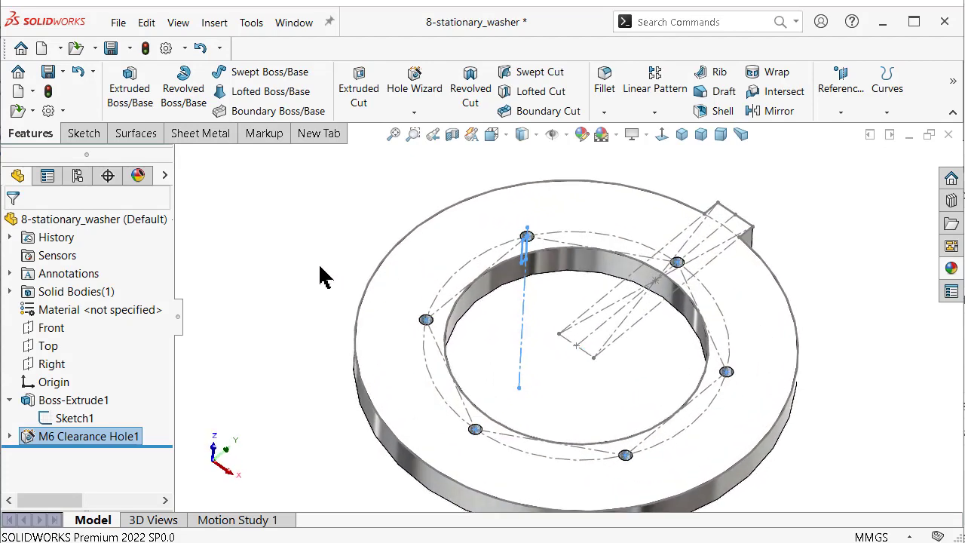
Hide the layout sketch Sketch1 so the holes show cleanly.
{"action": "left_click", "coordinate": [274, 241]}
{"action": "left_click", "coordinate": [649, 326]}
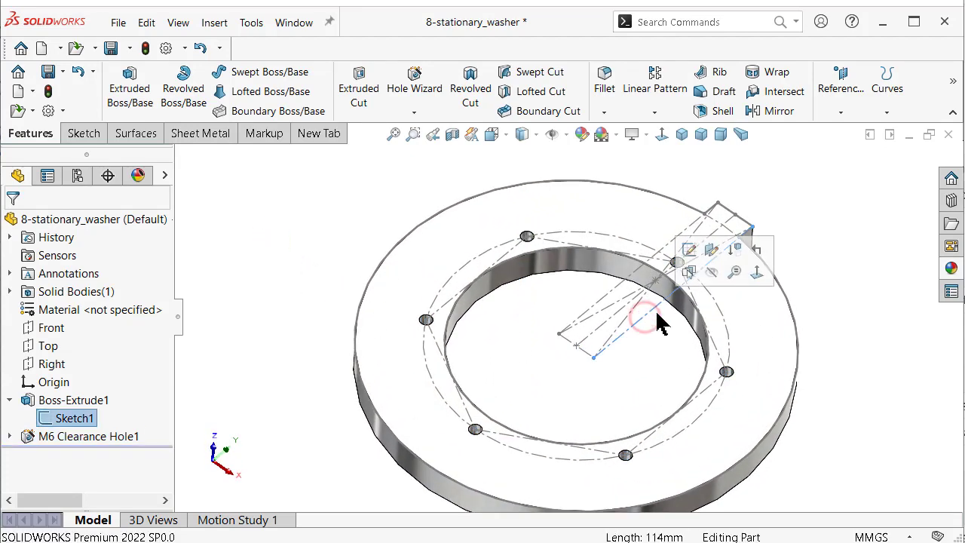
{"action": "left_click", "coordinate": [692, 270]}
{"action": "left_click", "coordinate": [325, 234]}
Switch to the Dimetric view and start a Chamfer from the Fillet dropdown.
{"action": "key", "text": "ctrl+2"}
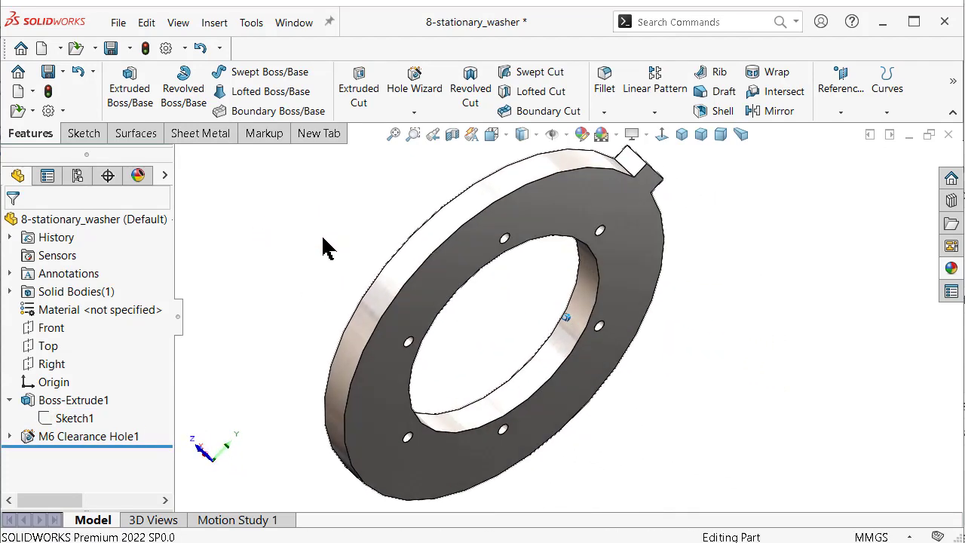
{"action": "left_click", "coordinate": [682, 134]}
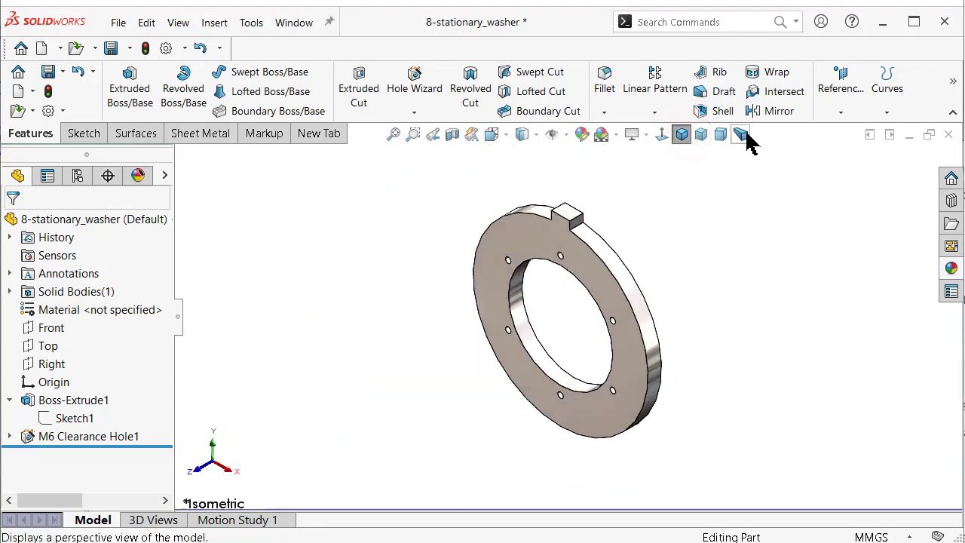
{"action": "left_click", "coordinate": [721, 135]}
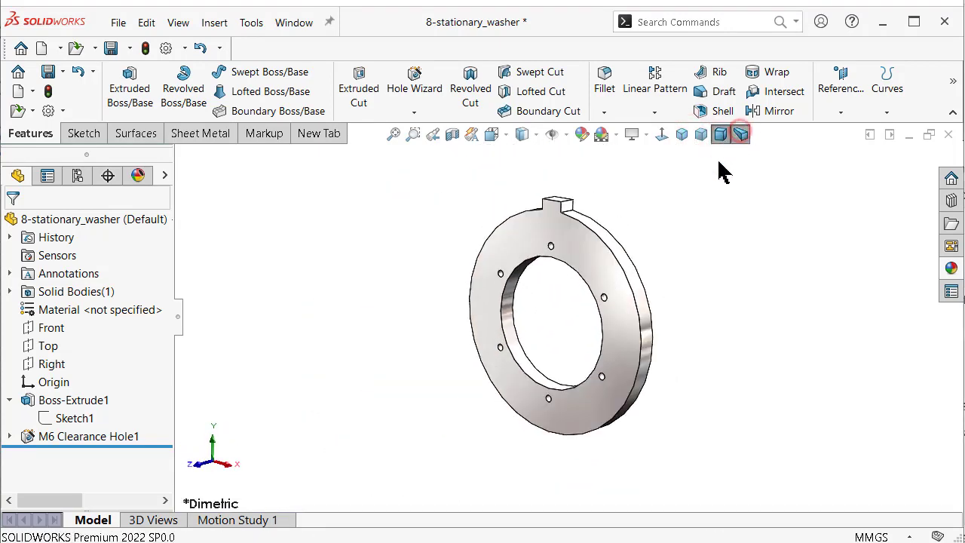
{"action": "scroll", "coordinate": [577, 236], "scroll_direction": "down", "scroll_amount": 2}
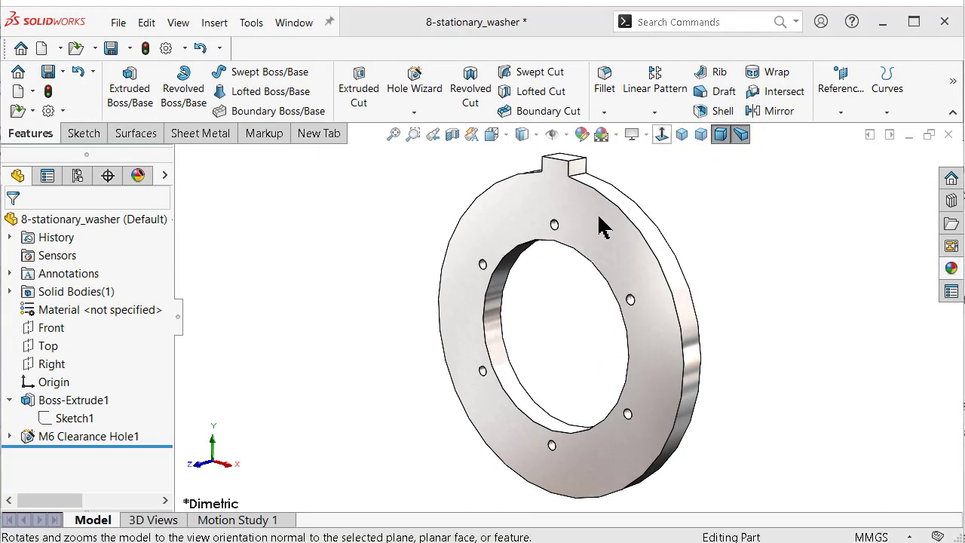
{"action": "left_click", "coordinate": [604, 113]}
{"action": "left_click", "coordinate": [612, 149]}
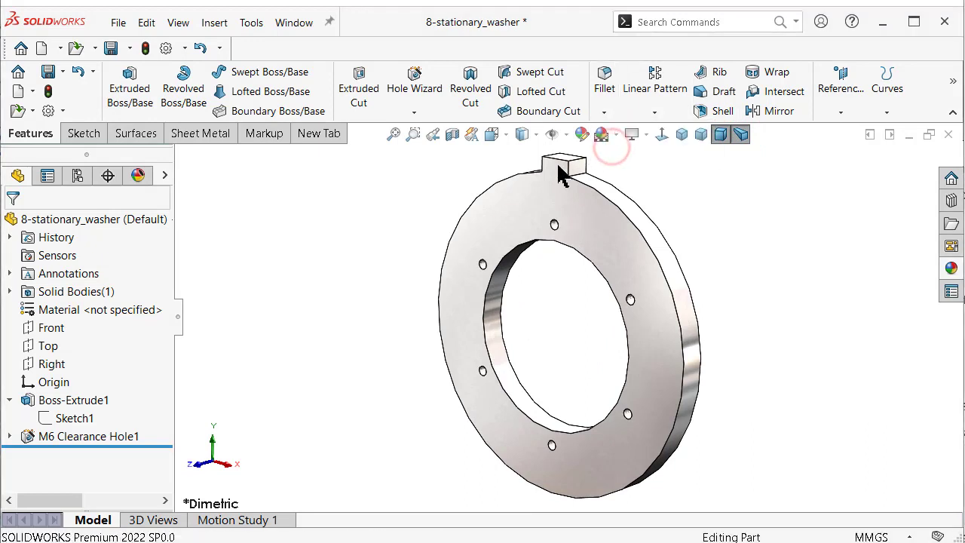
{"action": "left_click_drag", "start_coordinate": [165, 361], "coordinate": [166, 444]}
Set the chamfer distance to 1 mm and select the washer's front and back outer edges.
{"action": "left_click", "coordinate": [89, 424]}
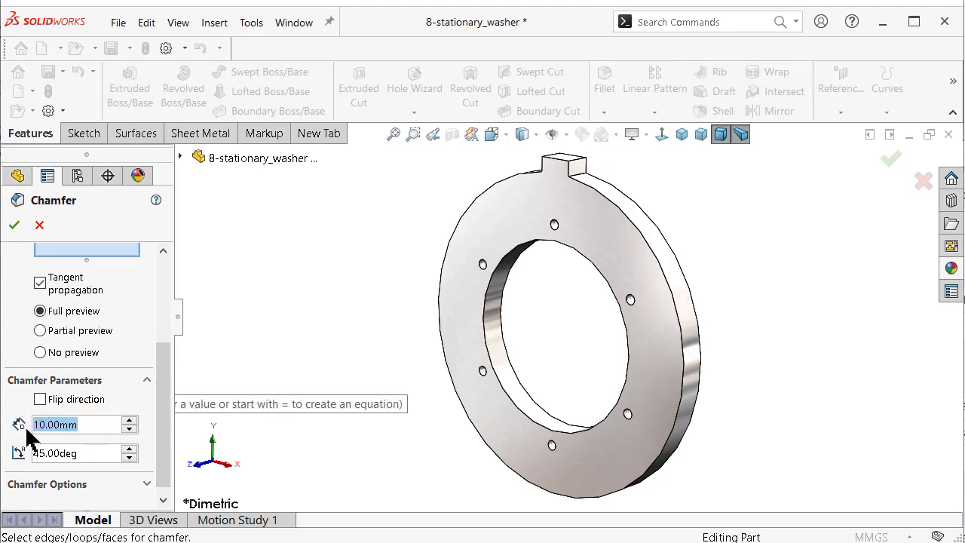
{"action": "type", "text": "1"}
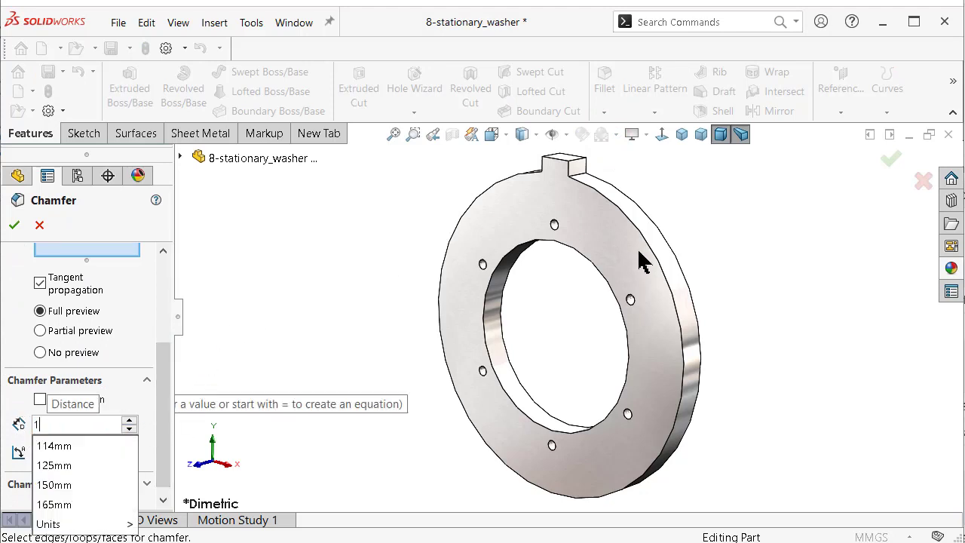
{"action": "left_click", "coordinate": [652, 255]}
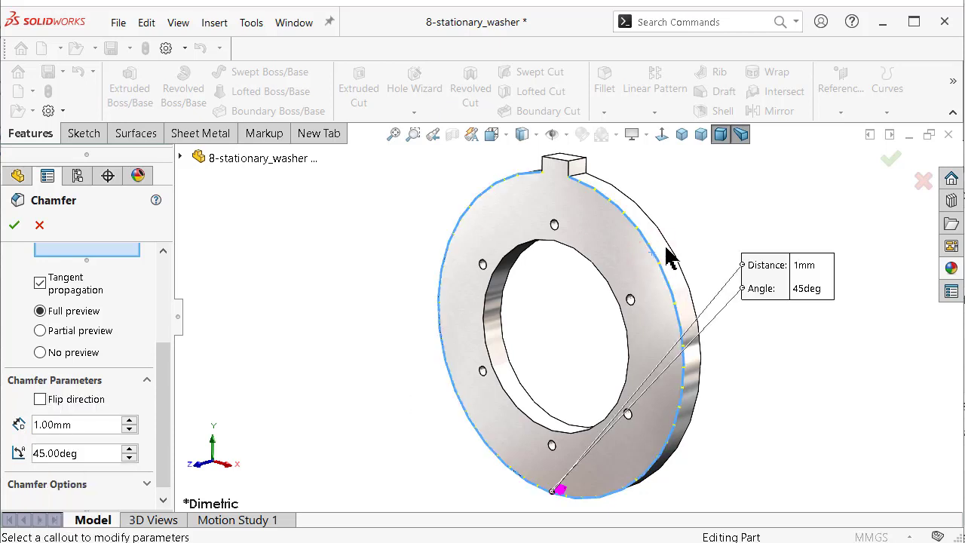
{"action": "left_click", "coordinate": [671, 250]}
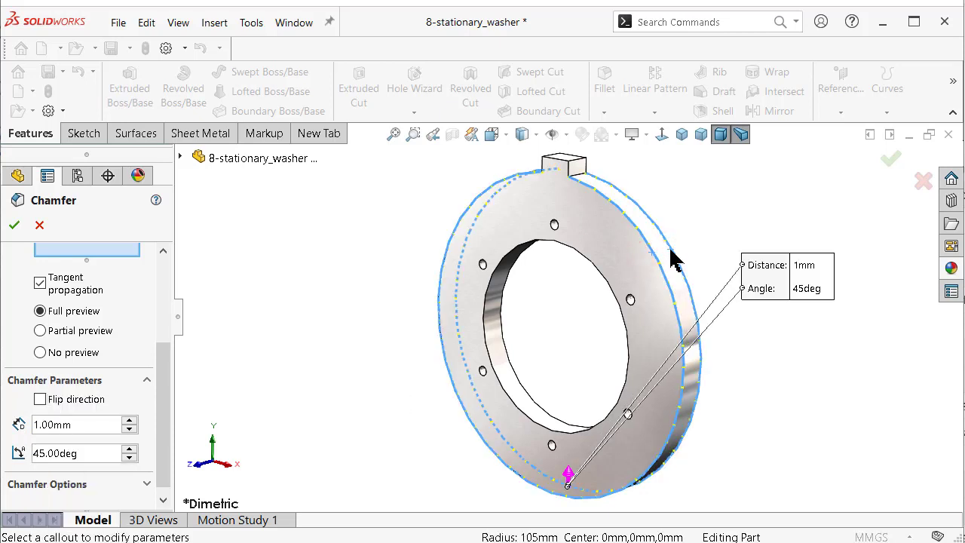
{"action": "scroll", "coordinate": [588, 215], "scroll_direction": "down", "scroll_amount": 2}
{"action": "scroll", "coordinate": [569, 192], "scroll_direction": "down", "scroll_amount": 2}
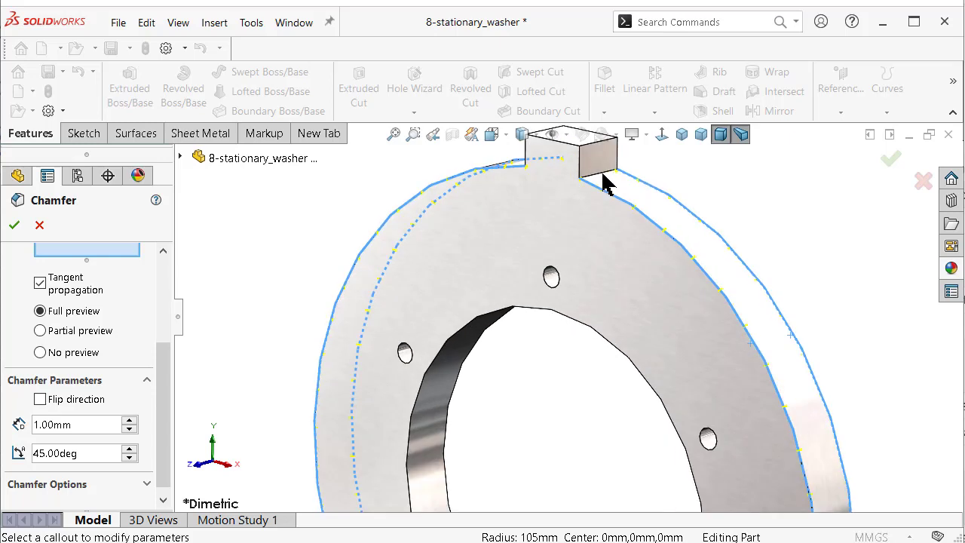
{"action": "scroll", "coordinate": [604, 177], "scroll_direction": "down", "scroll_amount": 2}
Add the key tab's vertical, top, left, right and top-right edges to the chamfer.
{"action": "left_click", "coordinate": [577, 178]}
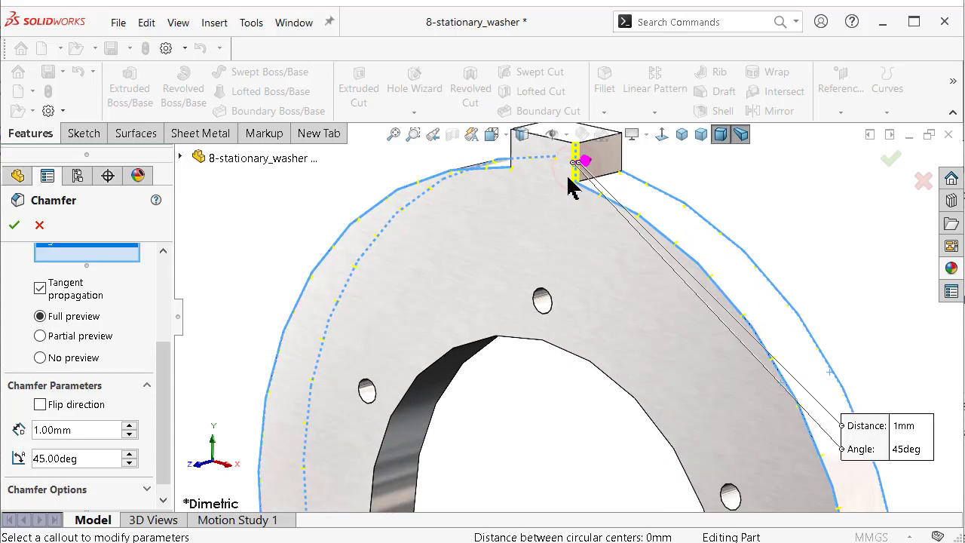
{"action": "key", "text": "ctrl+Down"}
{"action": "left_click", "coordinate": [553, 211]}
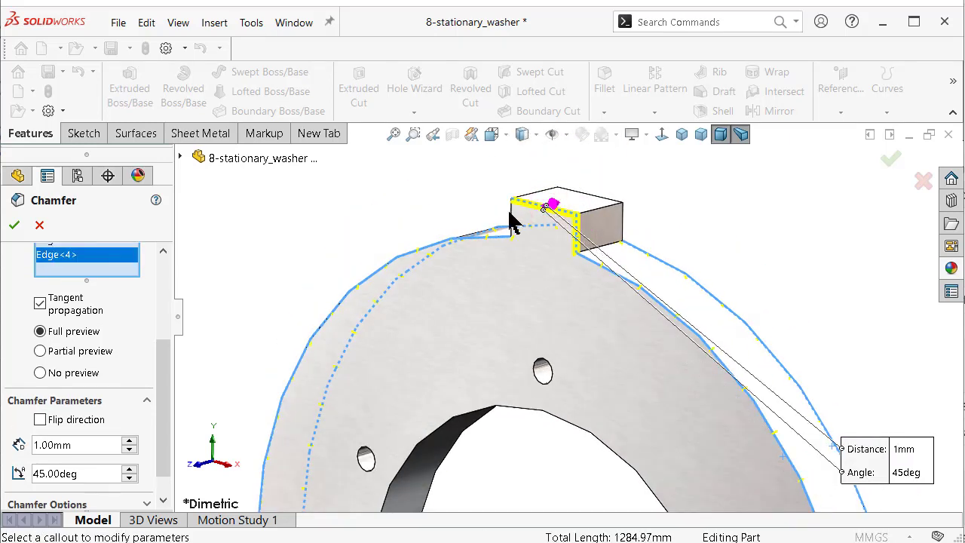
{"action": "left_click", "coordinate": [512, 220]}
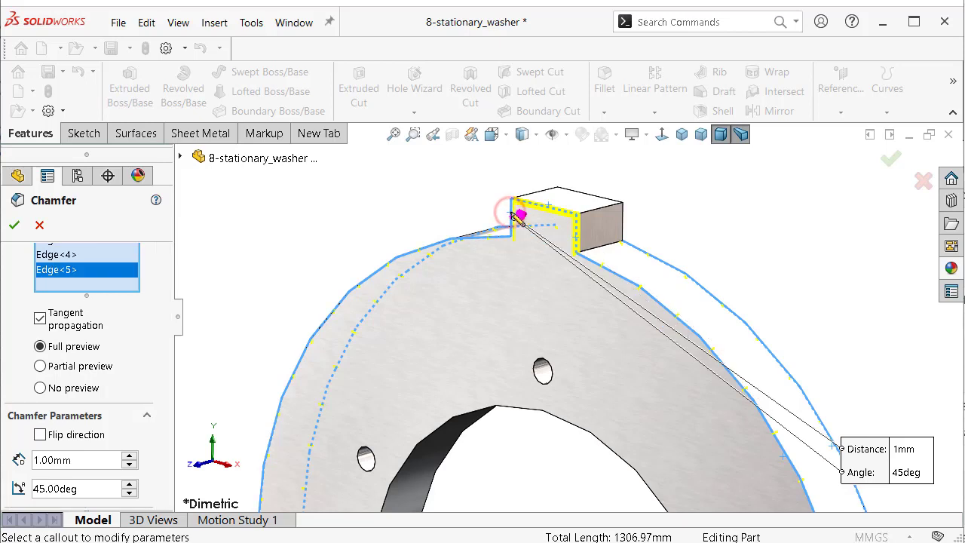
{"action": "left_click", "coordinate": [623, 215]}
{"action": "right_click", "coordinate": [621, 214]}
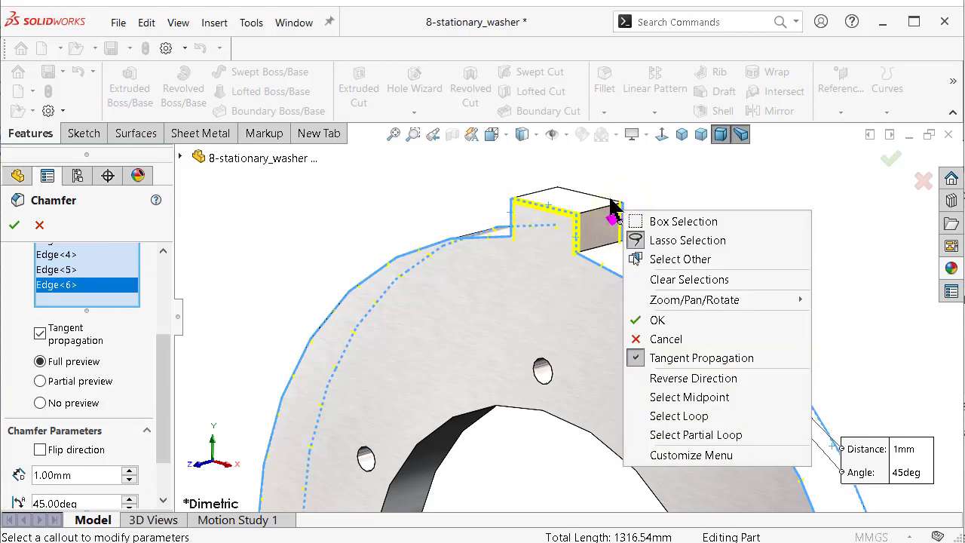
{"action": "left_click", "coordinate": [608, 197]}
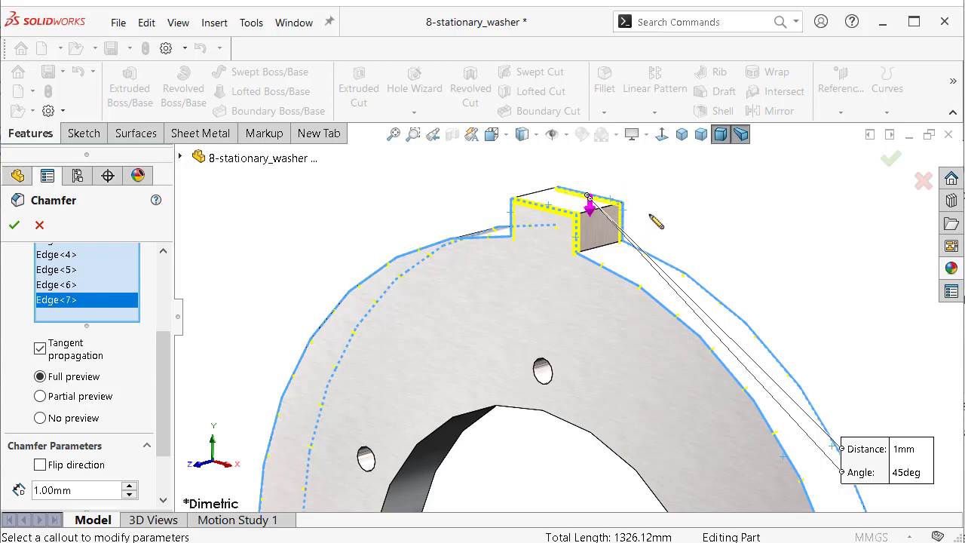
Add another tab edge and the inner bore face, then confirm the 1 mm × 45° chamfer.
{"action": "mouse_move", "coordinate": [656, 221]}
{"action": "middle_mouse_down"}
{"action": "mouse_move", "coordinate": [630, 313]}
{"action": "mouse_move", "coordinate": [642, 234]}
{"action": "mouse_move", "coordinate": [668, 208]}
{"action": "middle_mouse_up"}
{"action": "scroll", "coordinate": [643, 233], "scroll_direction": "down", "scroll_amount": 3}
{"action": "left_click", "coordinate": [669, 204]}
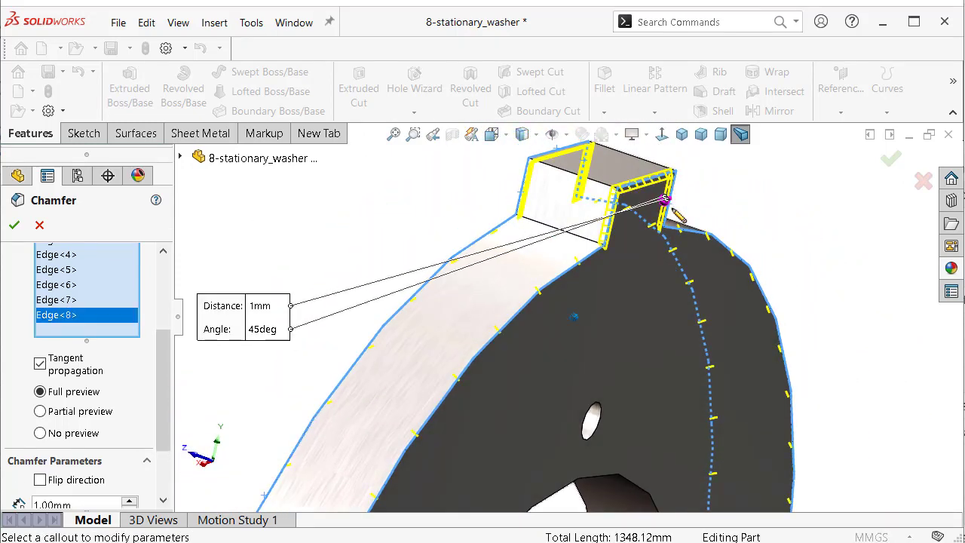
{"action": "scroll", "coordinate": [676, 215], "scroll_direction": "up", "scroll_amount": 2}
{"action": "mouse_move", "coordinate": [806, 234]}
{"action": "middle_mouse_down"}
{"action": "mouse_move", "coordinate": [596, 436]}
{"action": "mouse_move", "coordinate": [611, 408]}
{"action": "middle_mouse_up"}
{"action": "left_click", "coordinate": [552, 428]}
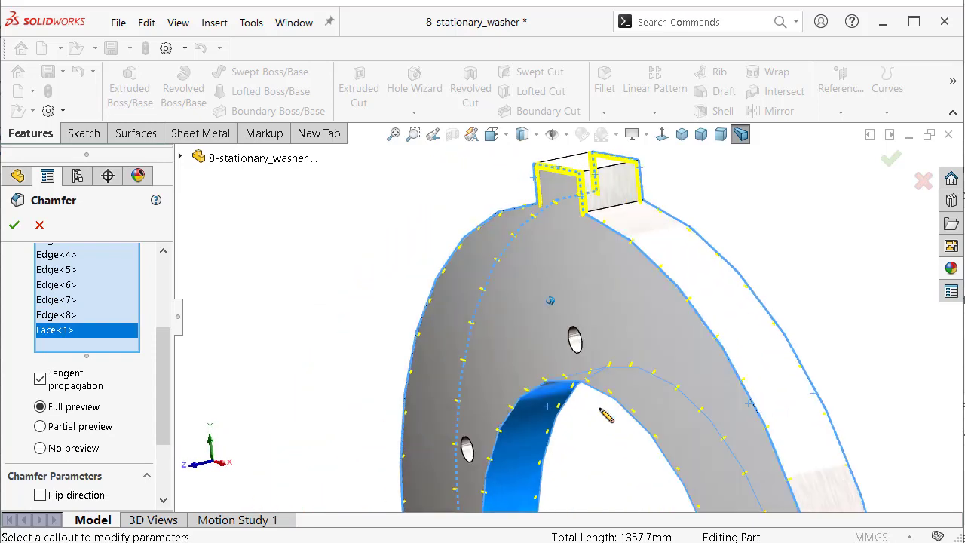
{"action": "left_click", "coordinate": [893, 162]}
Orbit the washer to inspect the chamfers and tab, then return to the Dimetric view.
{"action": "middle_click_drag", "start_coordinate": [855, 226], "coordinate": [780, 280]}
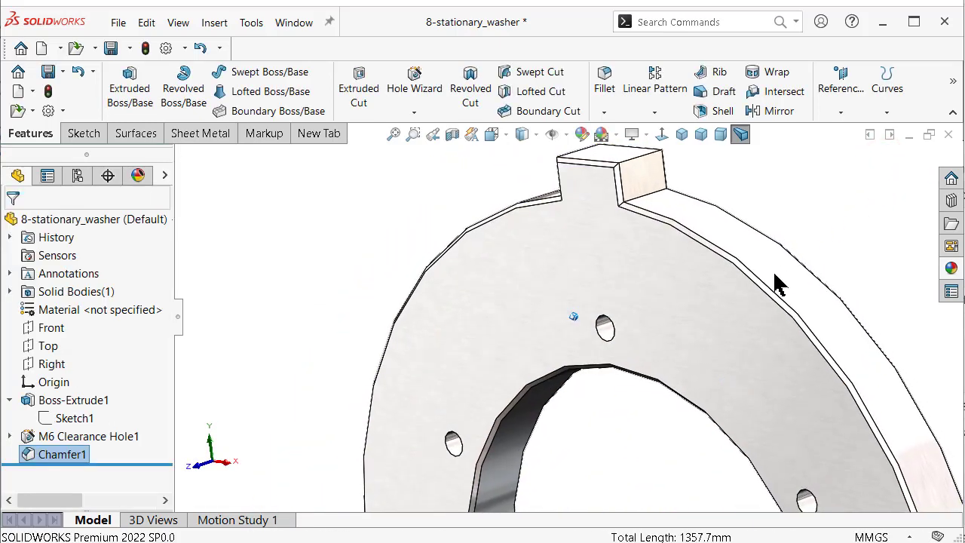
{"action": "scroll", "coordinate": [732, 312], "scroll_direction": "up", "scroll_amount": 3}
{"action": "mouse_move", "coordinate": [719, 320]}
{"action": "middle_mouse_down"}
{"action": "mouse_move", "coordinate": [744, 314]}
{"action": "mouse_move", "coordinate": [802, 340]}
{"action": "middle_mouse_up"}
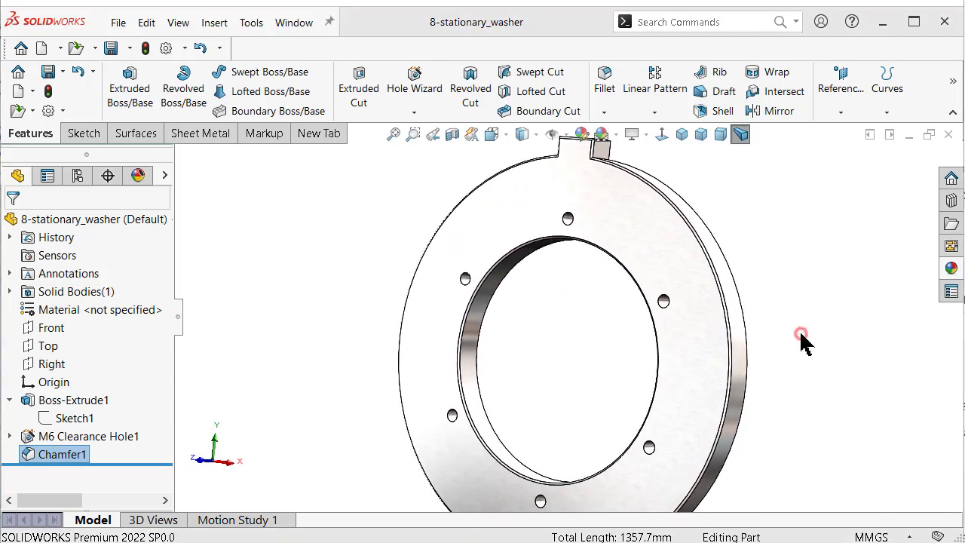
{"action": "scroll", "coordinate": [707, 272], "scroll_direction": "down", "scroll_amount": 3}
{"action": "mouse_move", "coordinate": [708, 271]}
{"action": "middle_mouse_down"}
{"action": "mouse_move", "coordinate": [711, 284]}
{"action": "mouse_move", "coordinate": [686, 276]}
{"action": "mouse_move", "coordinate": [681, 292]}
{"action": "mouse_move", "coordinate": [668, 283]}
{"action": "mouse_move", "coordinate": [678, 292]}
{"action": "mouse_move", "coordinate": [700, 248]}
{"action": "middle_mouse_up"}
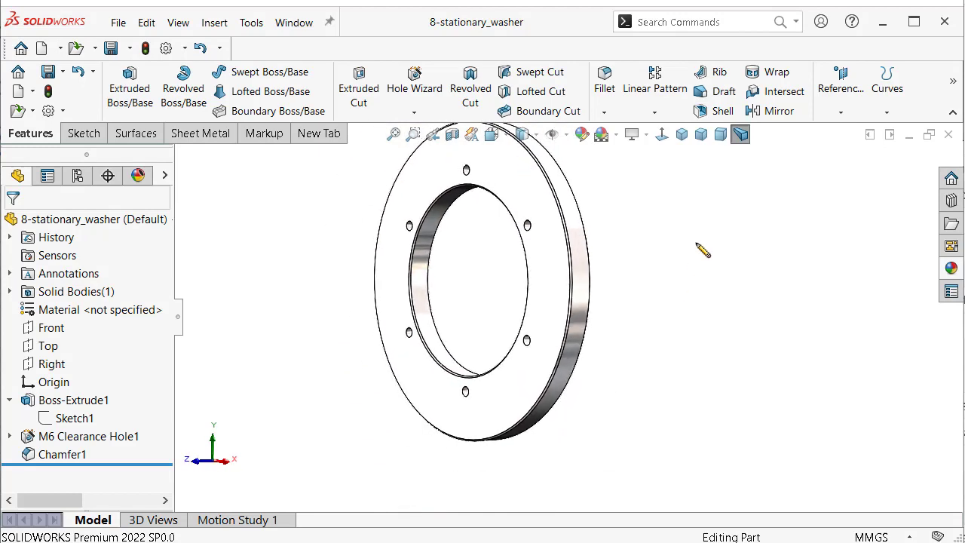
{"action": "left_click", "coordinate": [721, 135]}
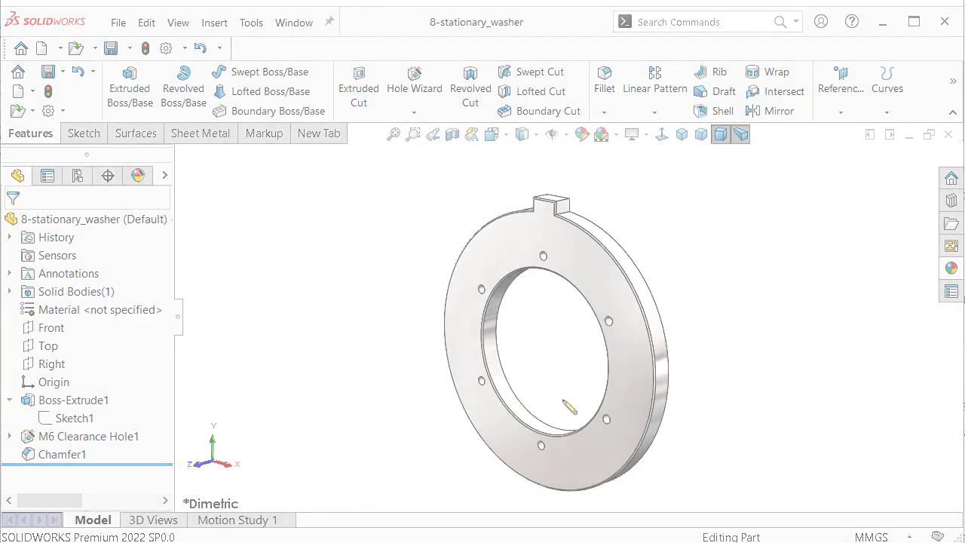